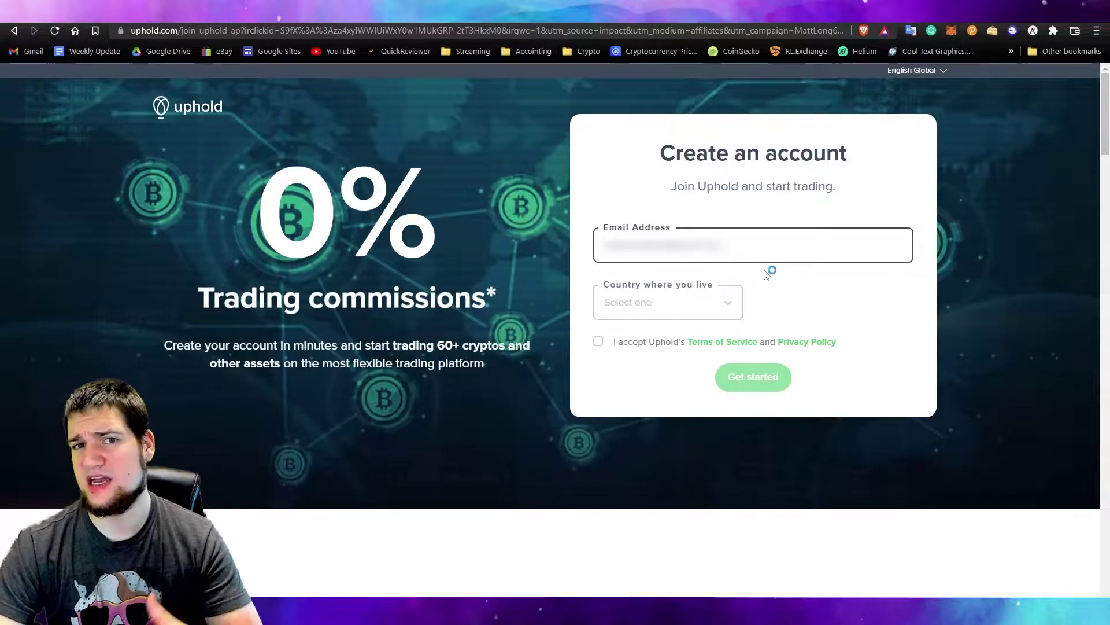
Set the country to United States of America and the state to Indiana, accept the terms, and continue the Uphold registration
{"action": "left_click", "coordinate": [737, 302]}
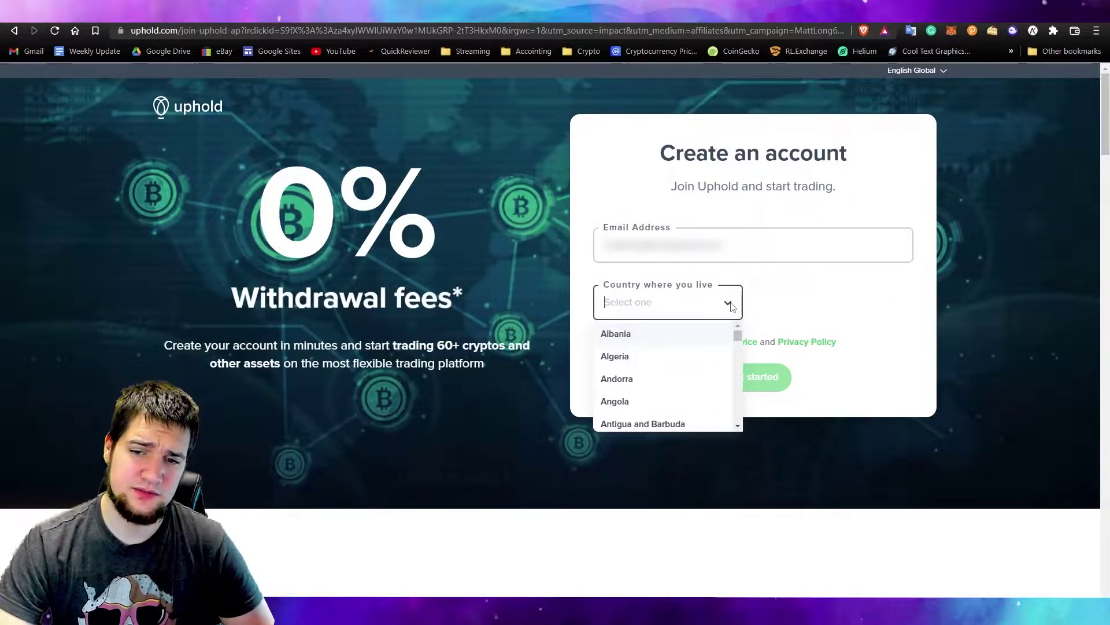
{"action": "left_click", "coordinate": [666, 386]}
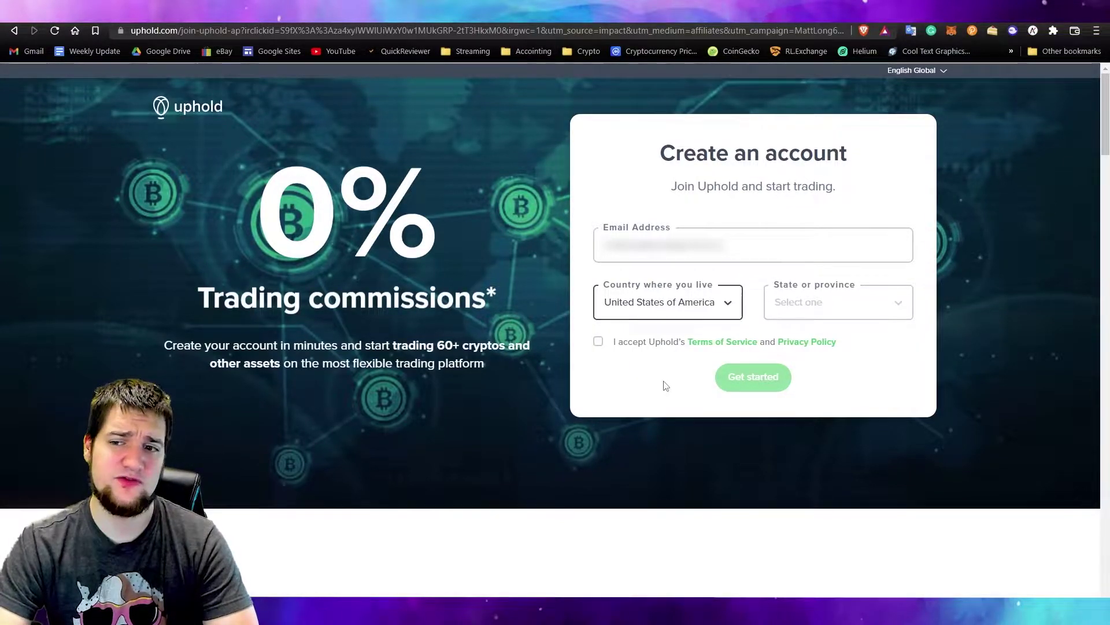
{"action": "left_click", "coordinate": [898, 302]}
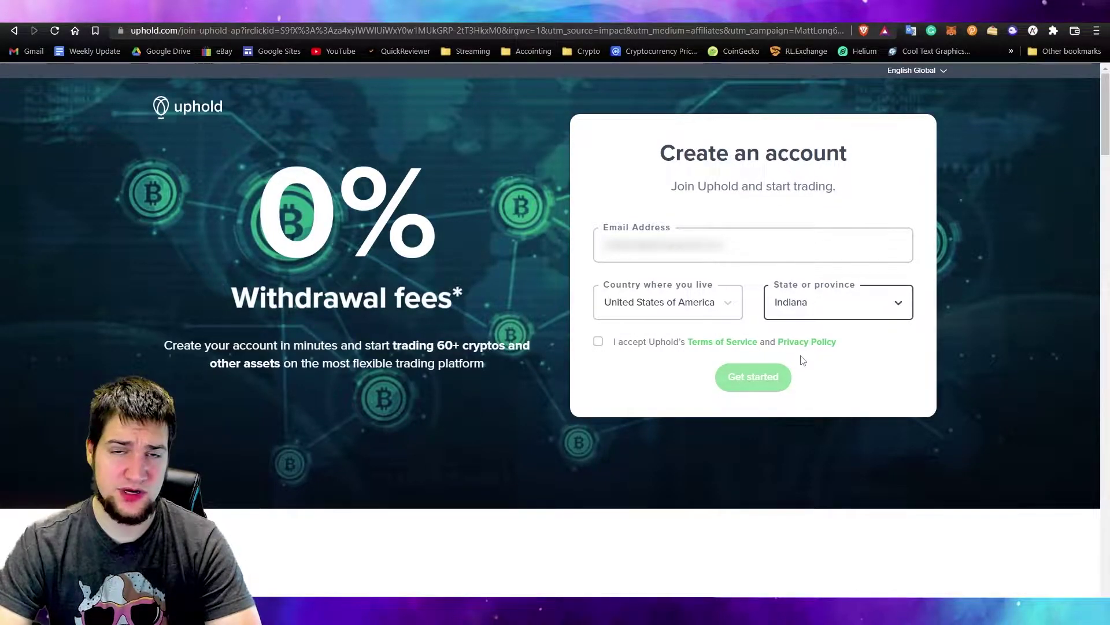
{"action": "left_click", "coordinate": [598, 342]}
{"action": "left_click", "coordinate": [740, 379]}
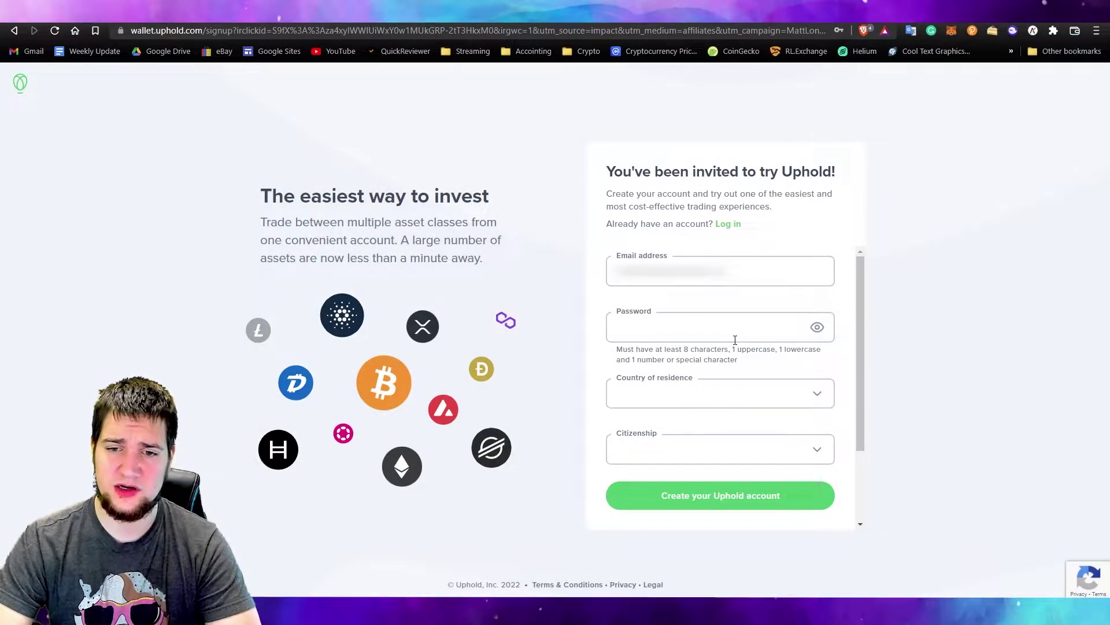
Enter the account password, set residence to Indiana, United States of America and citizenship to United States of America, and create the account
{"action": "left_click", "coordinate": [735, 340]}
{"action": "key", "text": "ctrl+v"}
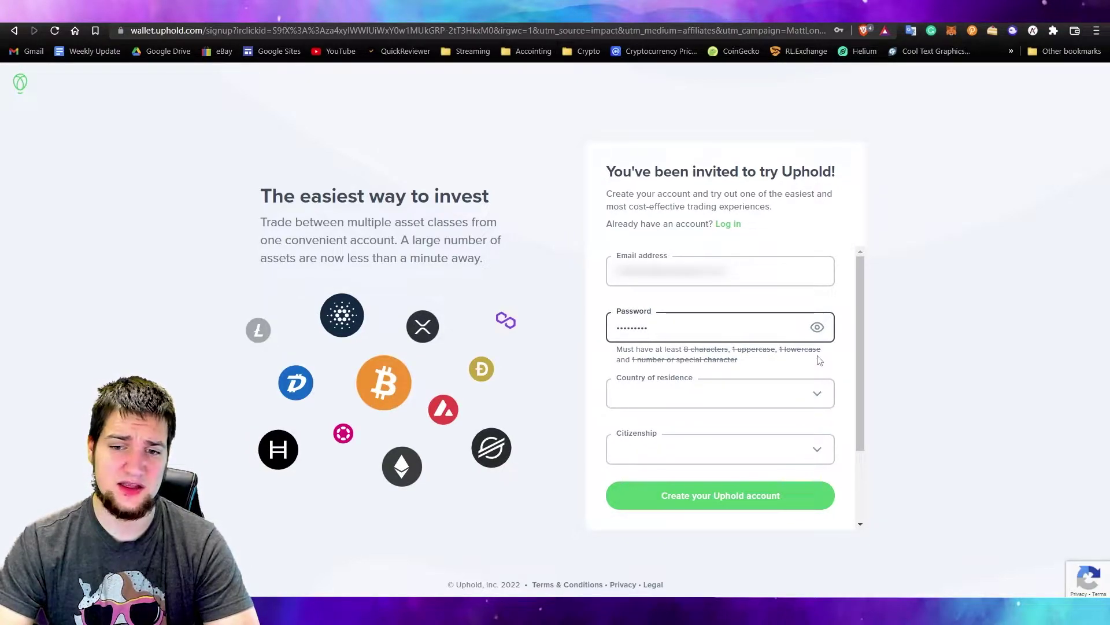
{"action": "scroll", "coordinate": [829, 362], "scroll_direction": "down", "scroll_amount": 1}
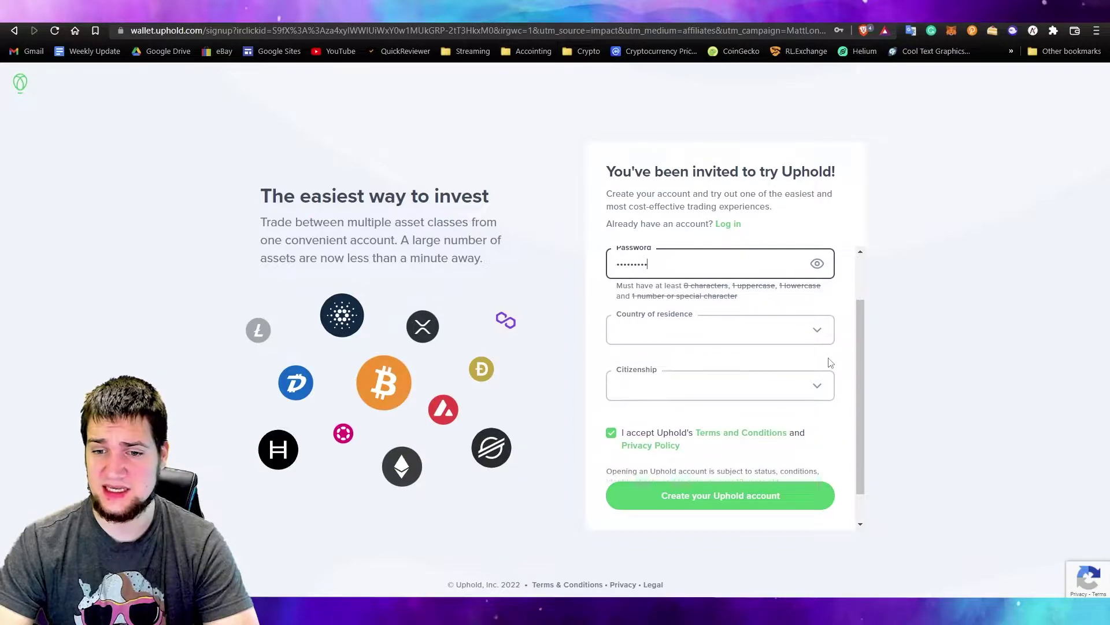
{"action": "left_click", "coordinate": [812, 344]}
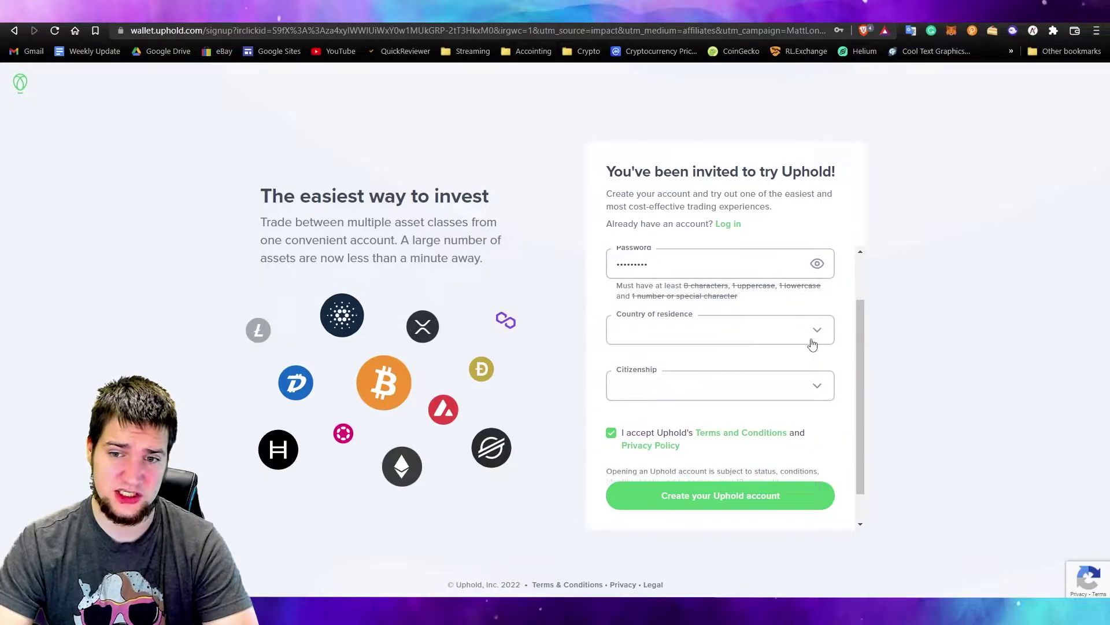
{"action": "left_click_drag", "start_coordinate": [862, 431], "coordinate": [863, 435]}
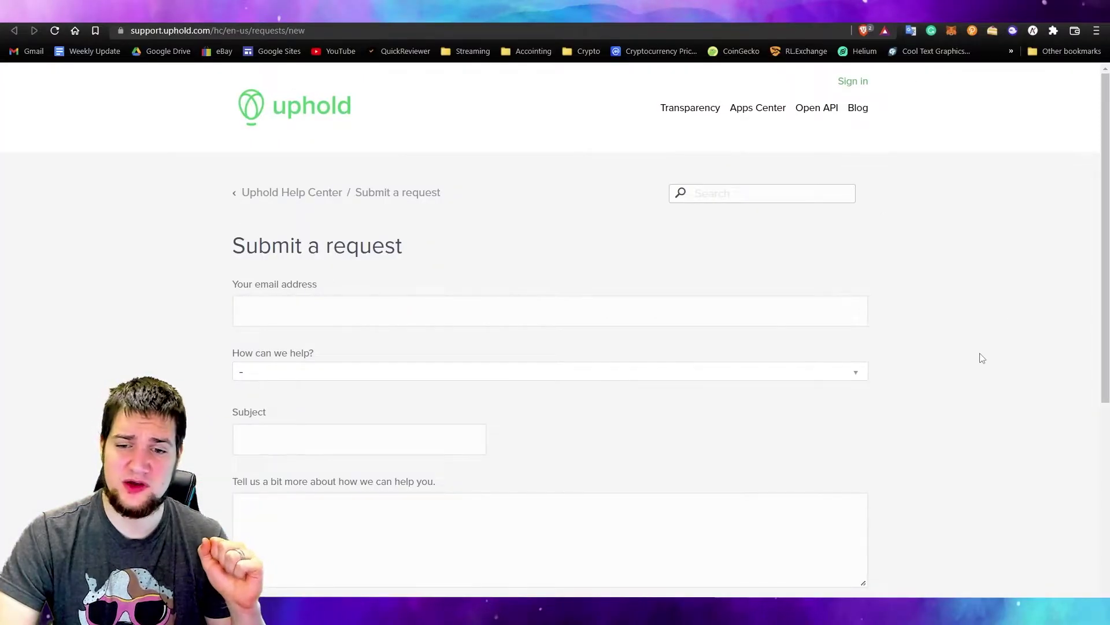
{"action": "scroll", "coordinate": [984, 357], "scroll_direction": "down", "scroll_amount": 4}
{"action": "scroll", "coordinate": [985, 355], "scroll_direction": "up", "scroll_amount": 5}
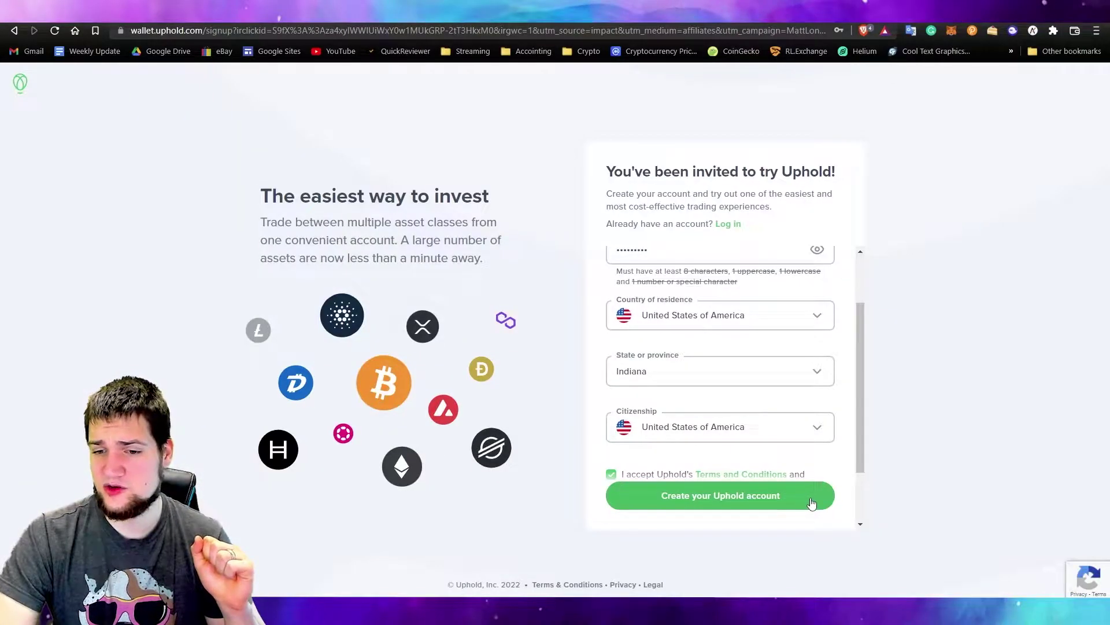
{"action": "left_click", "coordinate": [811, 500]}
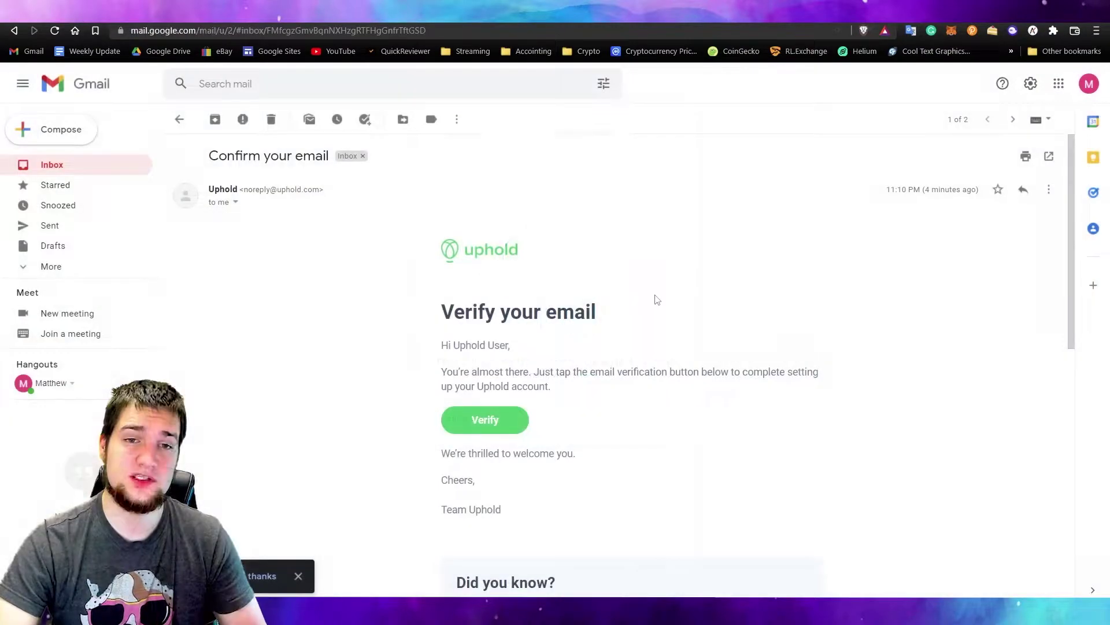
Verify the sign-up email, acknowledge the data collection notice, and start the recommended extra questions
{"action": "left_click", "coordinate": [498, 417]}
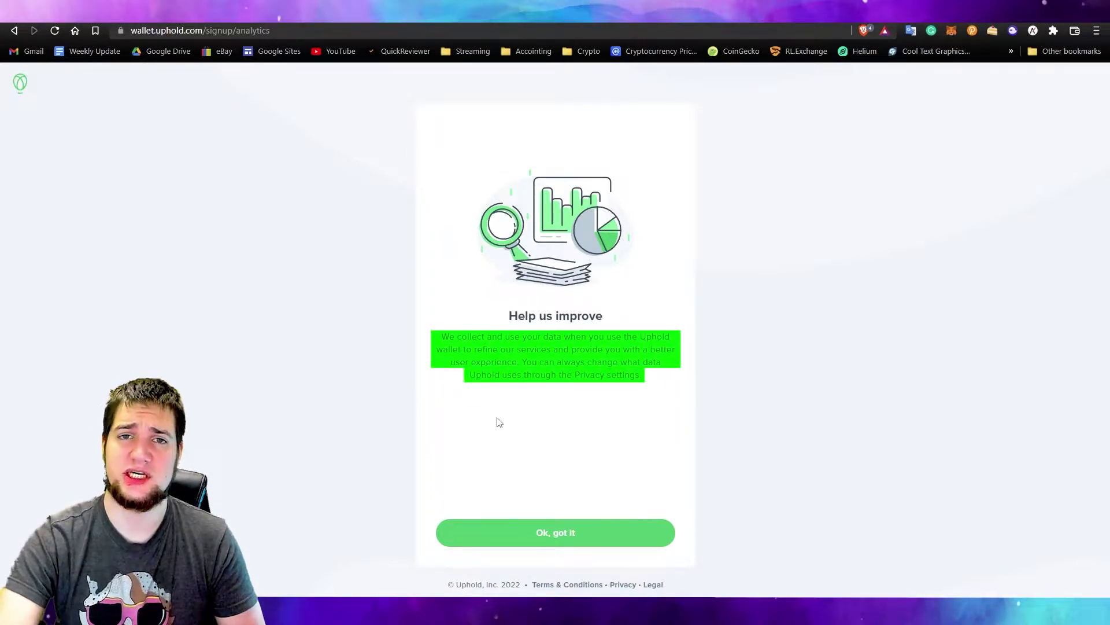
{"action": "left_click", "coordinate": [545, 543]}
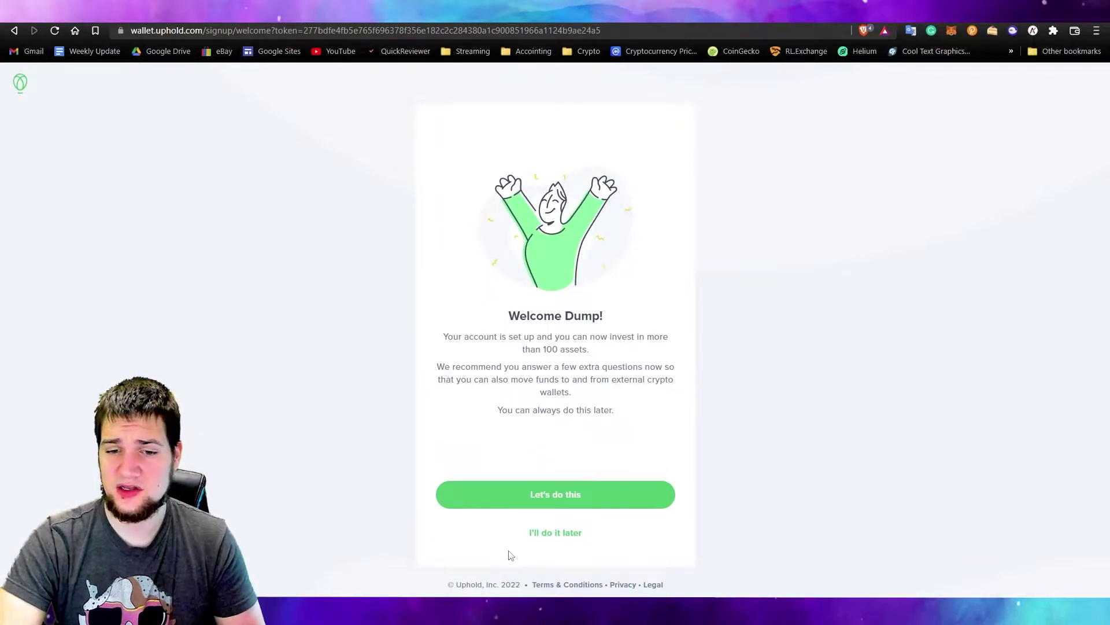
{"action": "left_click", "coordinate": [535, 503]}
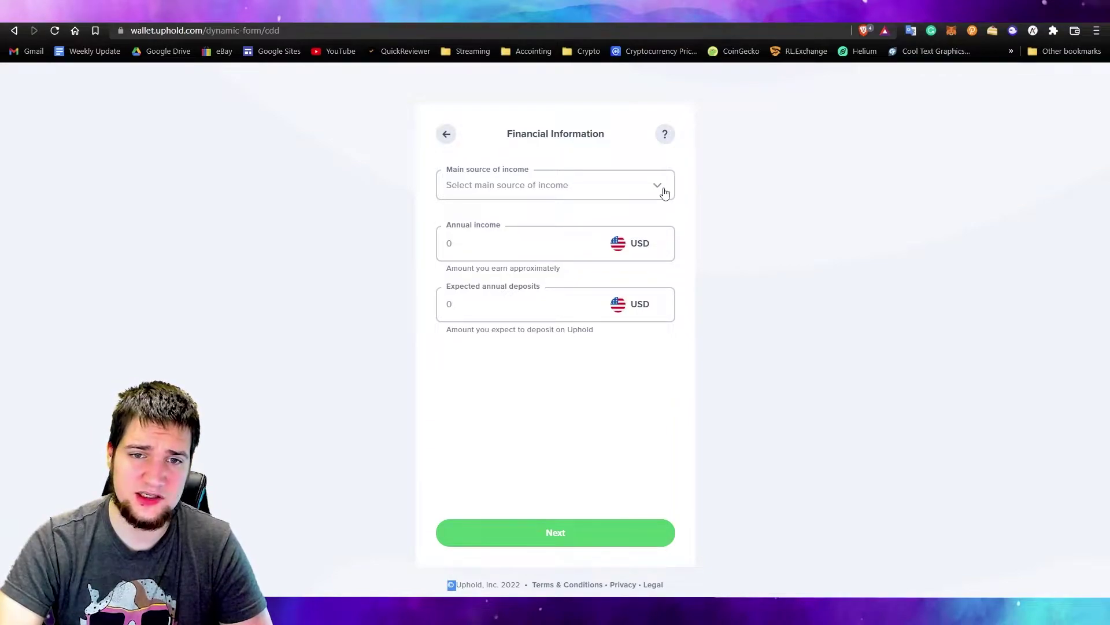
Complete the questionnaire with Salary as income source, 500000 USD annual income, 1000 USD expected annual deposits, and Student as employment status
{"action": "left_click", "coordinate": [664, 191]}
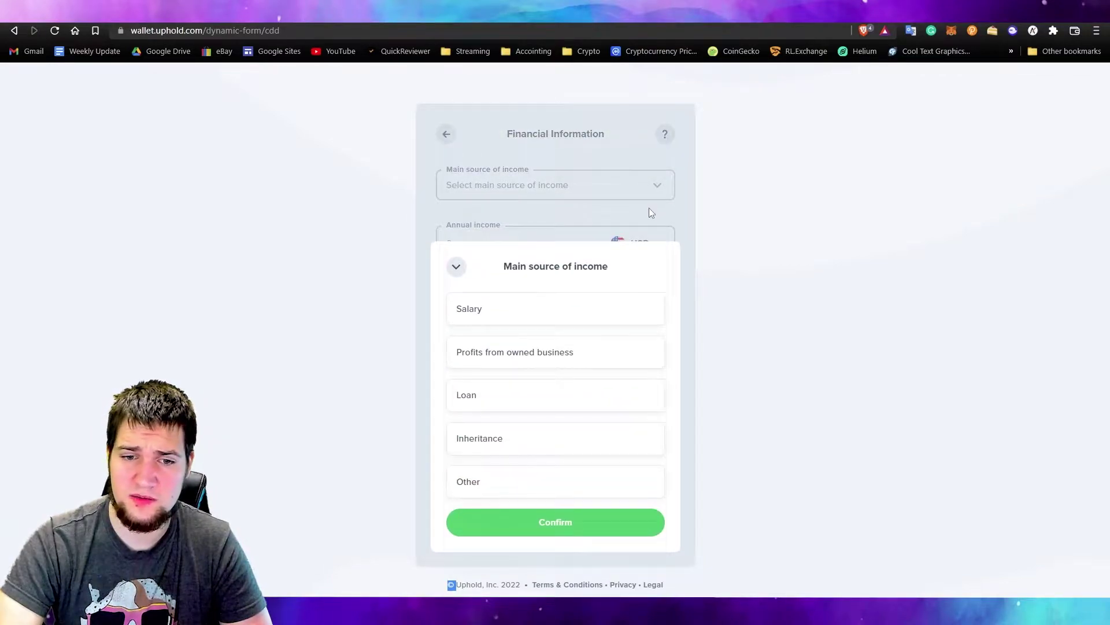
{"action": "left_click", "coordinate": [522, 326]}
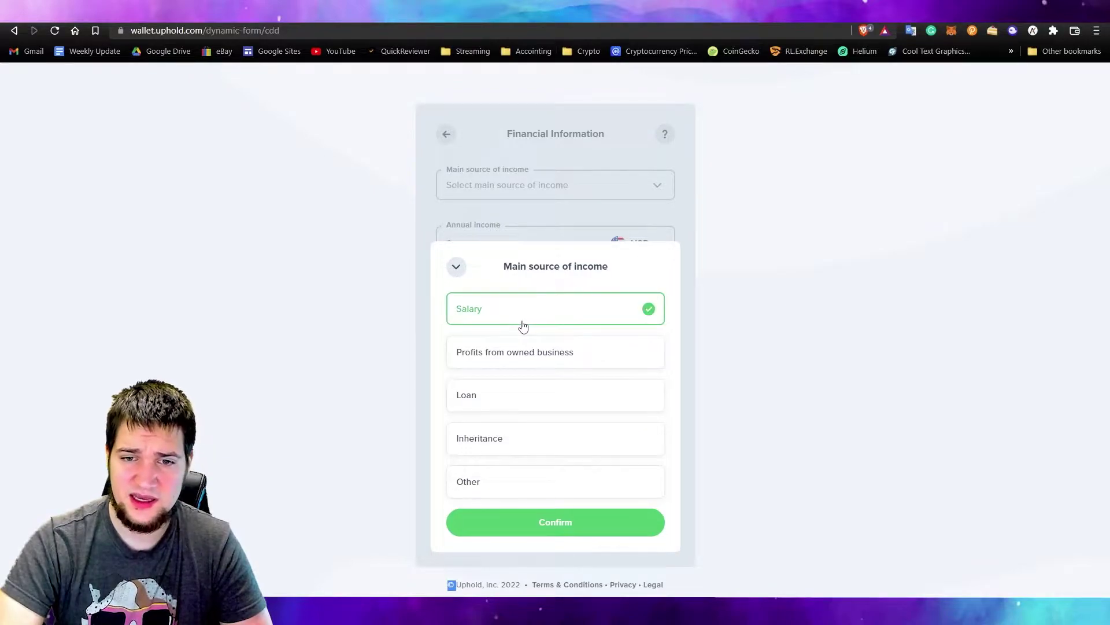
{"action": "left_click", "coordinate": [561, 527]}
{"action": "left_click", "coordinate": [507, 250]}
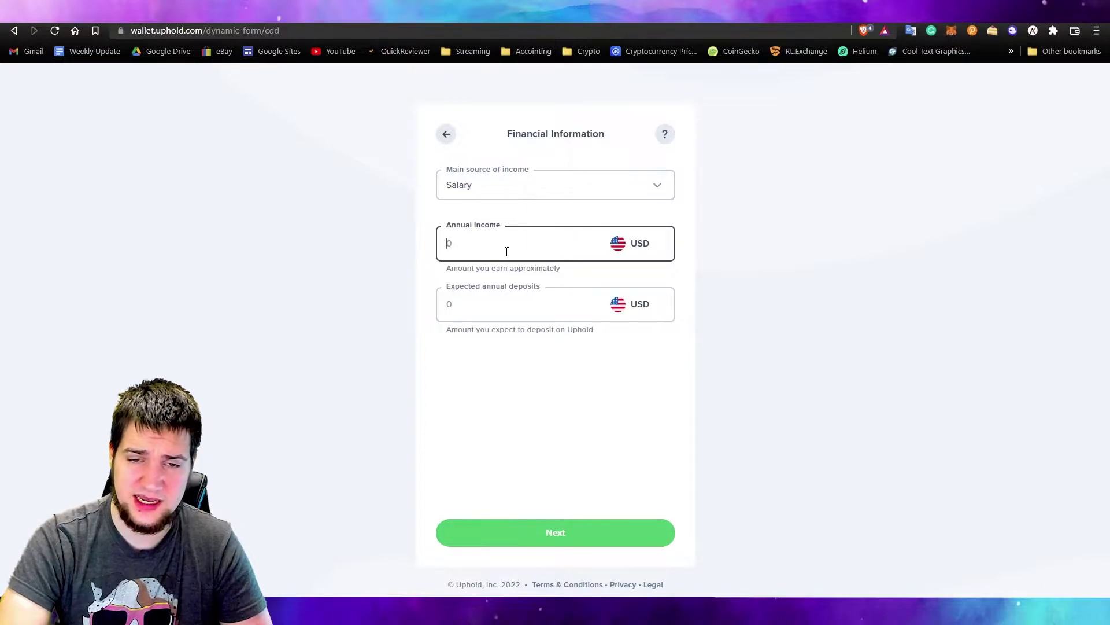
{"action": "type", "text": "500000"}
{"action": "left_click_drag", "start_coordinate": [470, 341], "coordinate": [559, 342]}
{"action": "left_click", "coordinate": [484, 306]}
{"action": "type", "text": "1000"}
{"action": "left_click", "coordinate": [579, 527]}
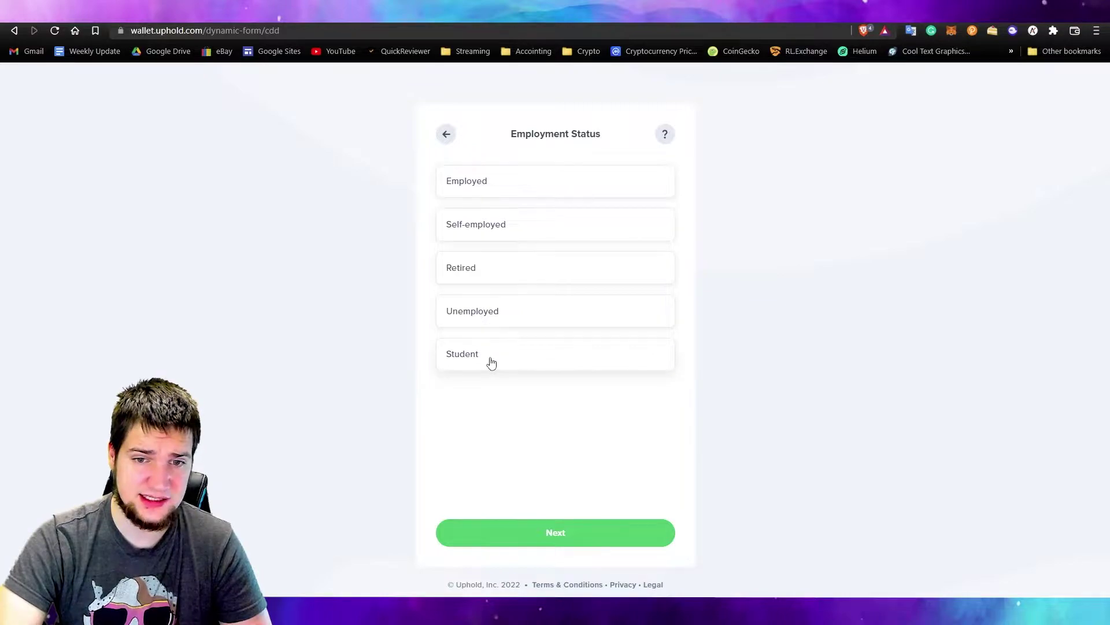
{"action": "left_click", "coordinate": [478, 365]}
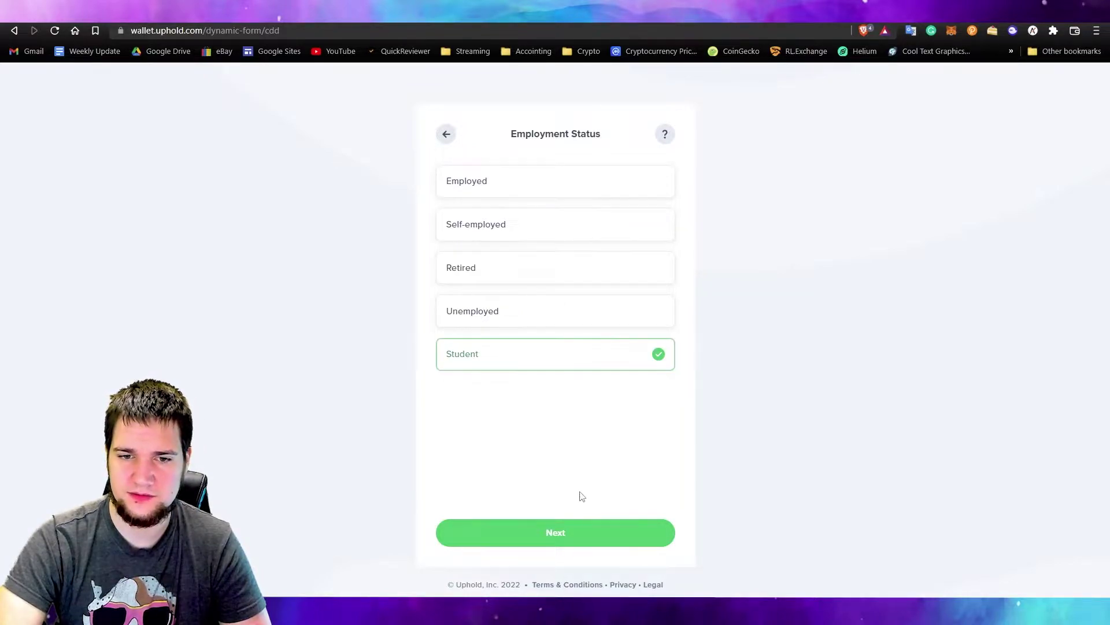
{"action": "left_click", "coordinate": [584, 531]}
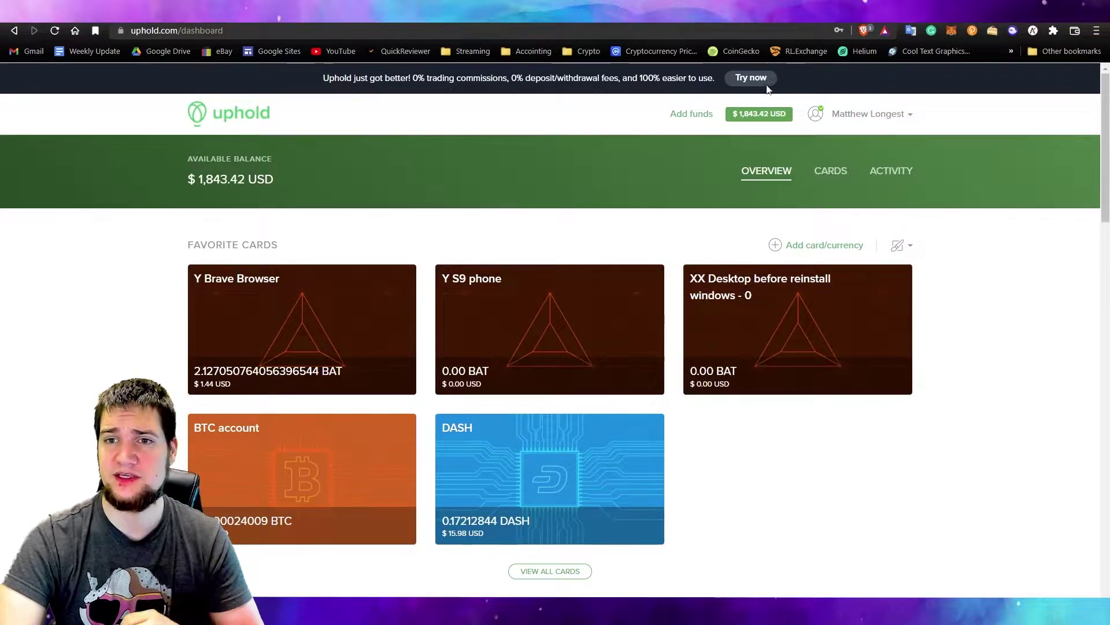
Open the new wallet interface and set a transaction from the second linked bank to the BTC account
{"action": "left_click", "coordinate": [750, 78]}
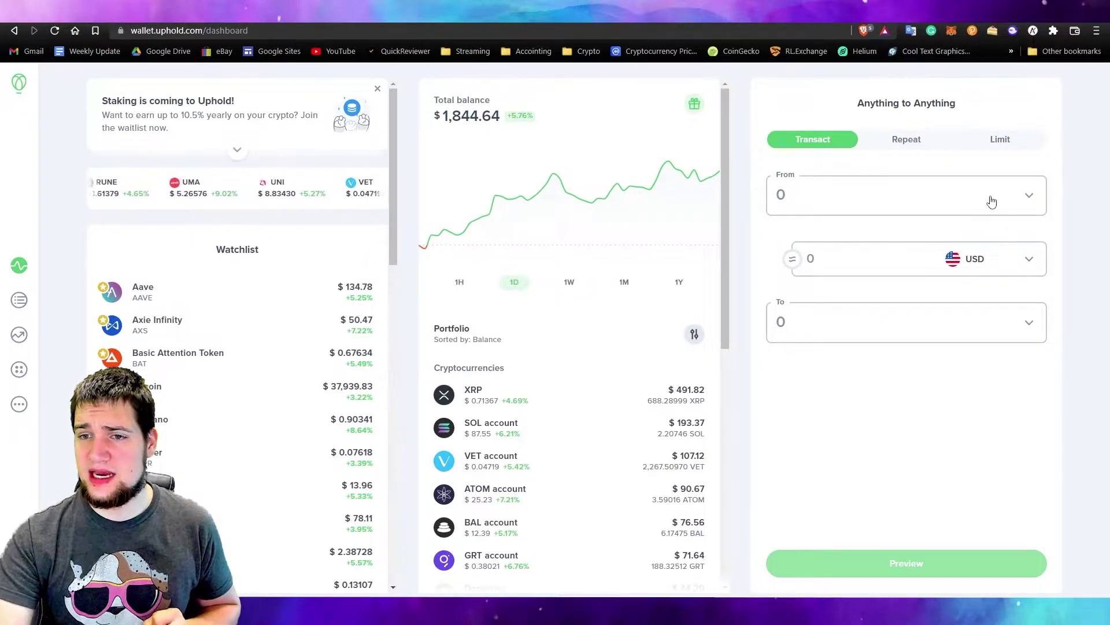
{"action": "left_click", "coordinate": [1016, 202]}
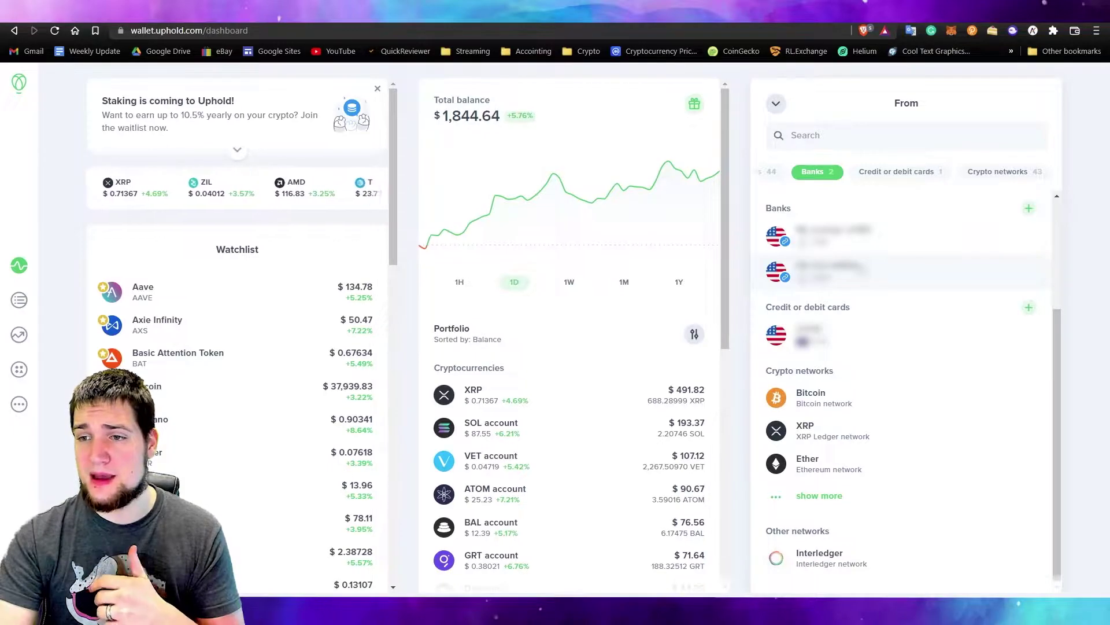
{"action": "left_click", "coordinate": [833, 270]}
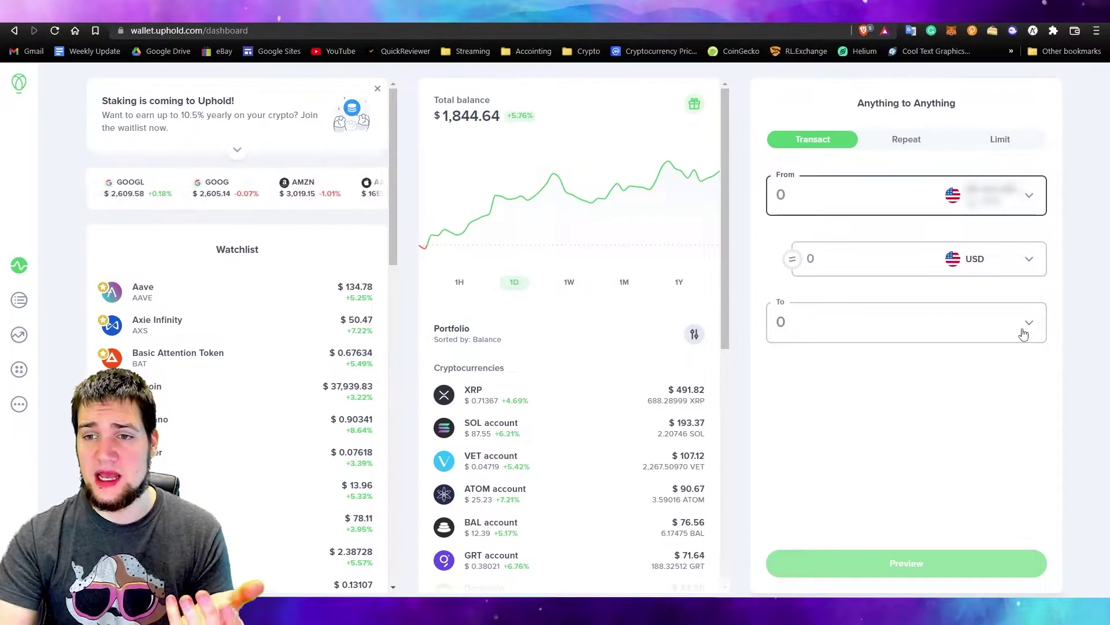
{"action": "left_click", "coordinate": [1024, 334]}
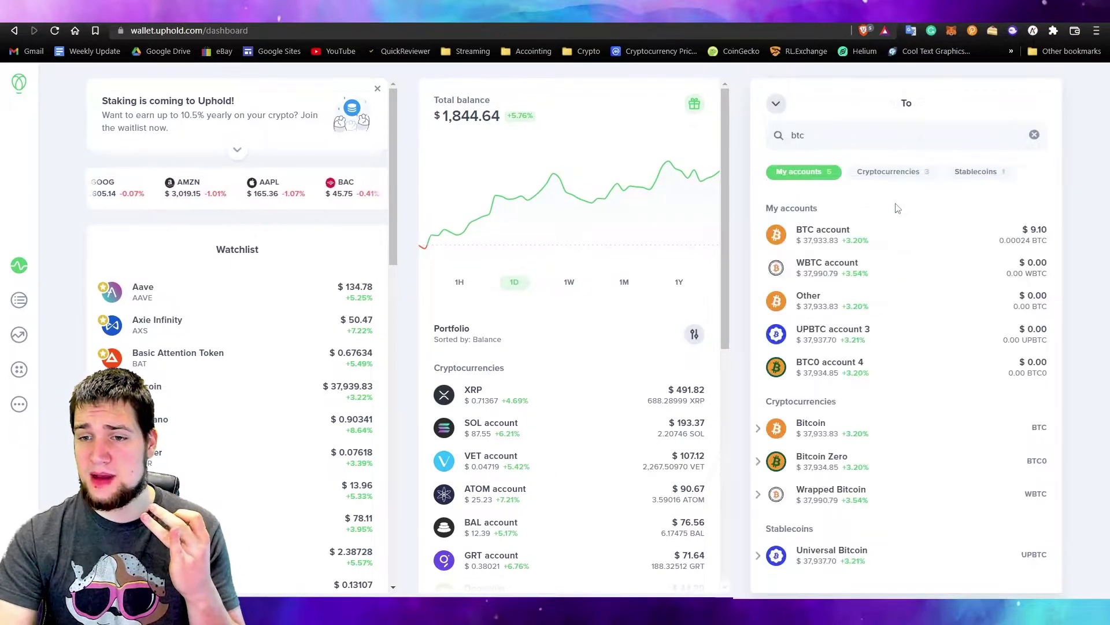
{"action": "left_click", "coordinate": [864, 232]}
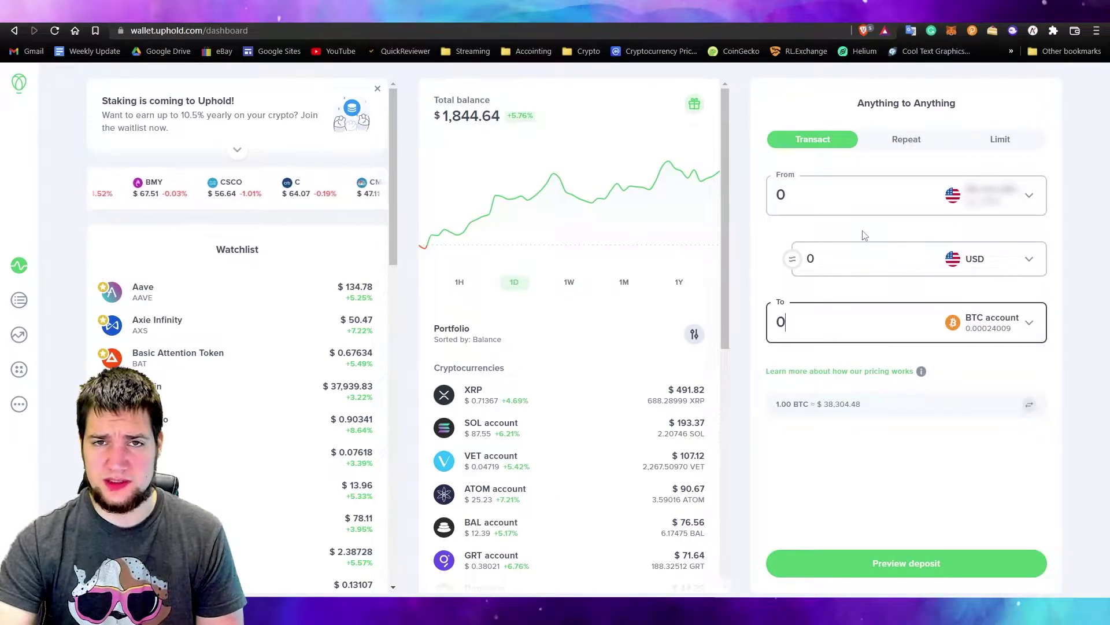
Enter 10 as the amount taken from the bank, and replace the received BTC amount with 0.011111
{"action": "left_click", "coordinate": [812, 209]}
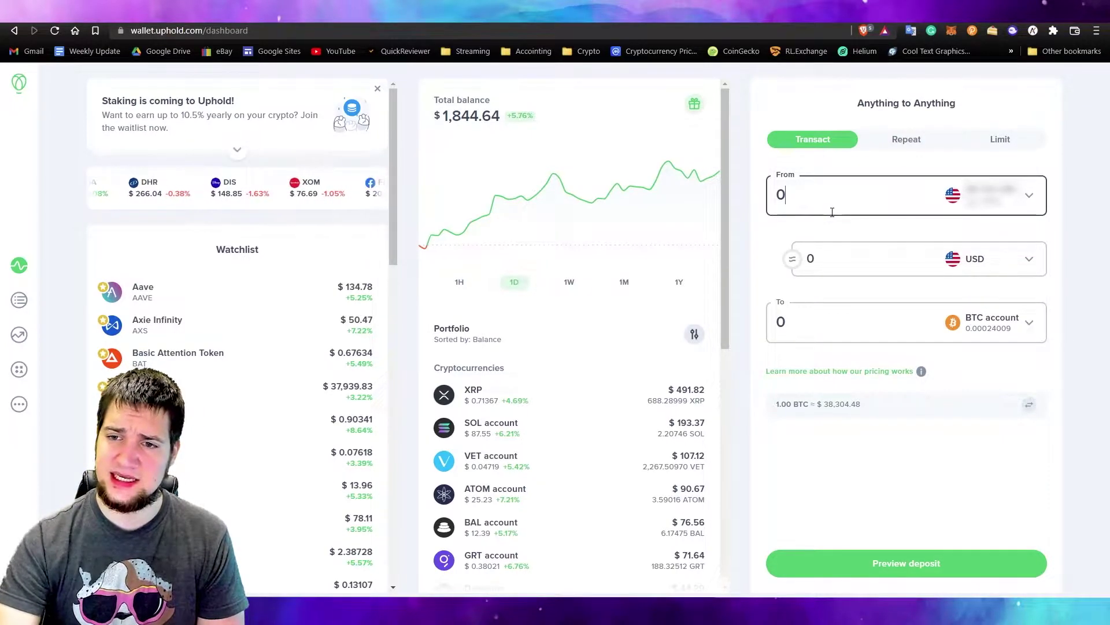
{"action": "type", "text": "10"}
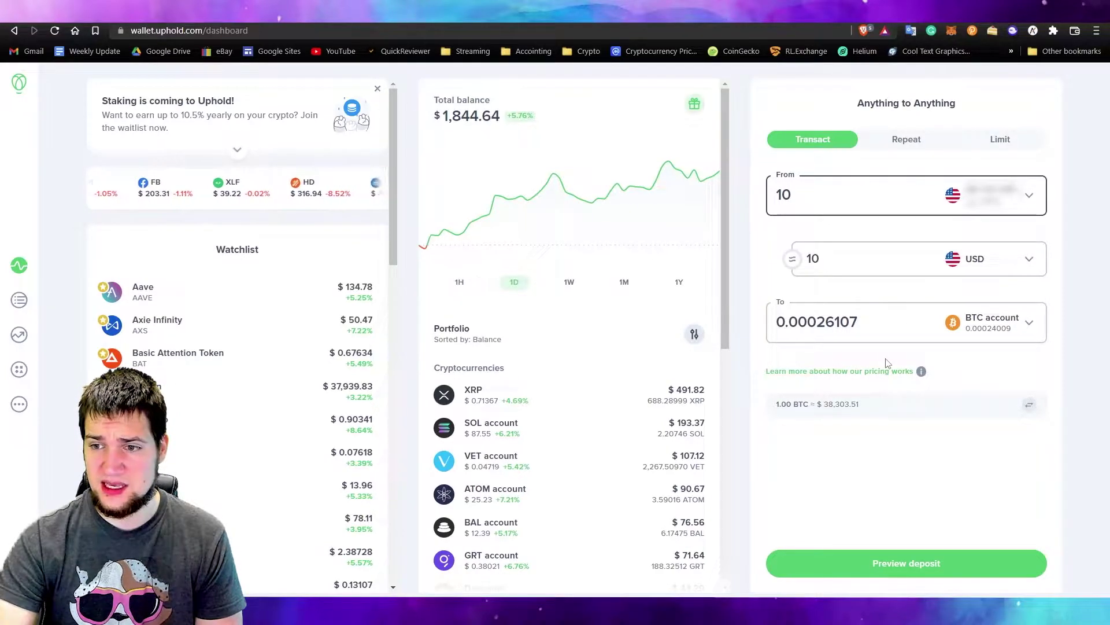
{"action": "left_click_drag", "start_coordinate": [893, 322], "coordinate": [773, 322]}
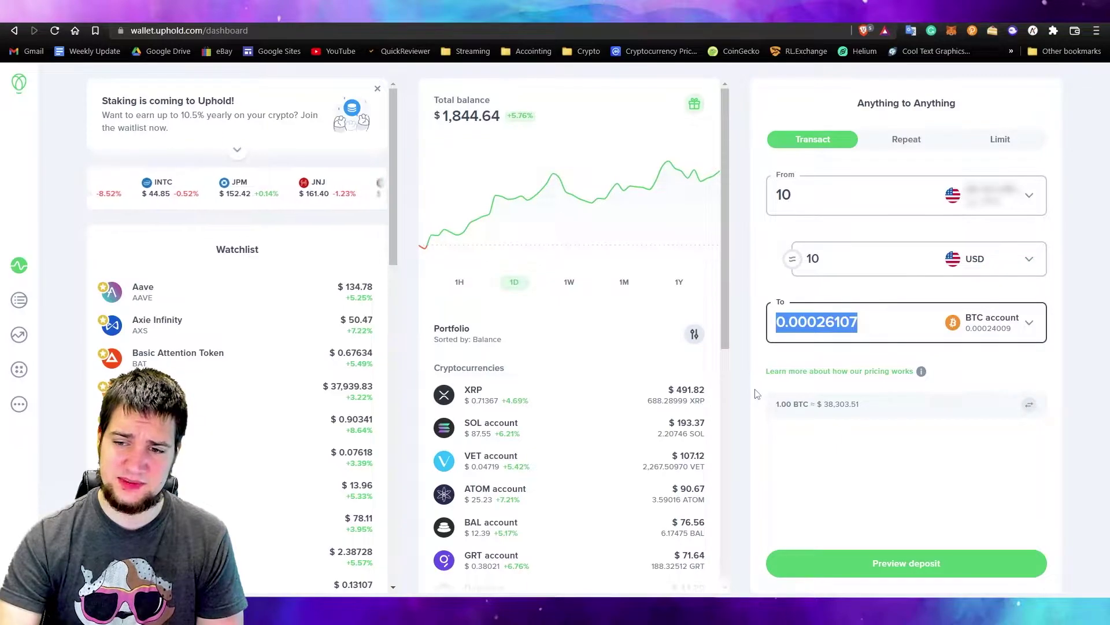
{"action": "type", "text": "0.011111"}
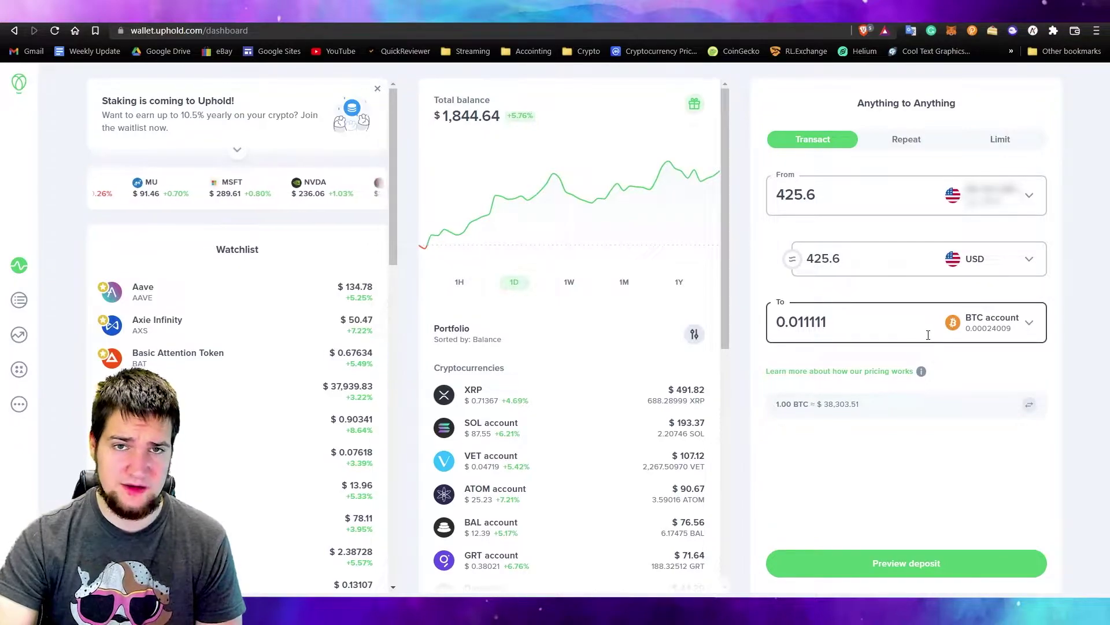
Expand the list of own accounts and change the transaction's source to the DOGE account
{"action": "left_click", "coordinate": [1015, 216]}
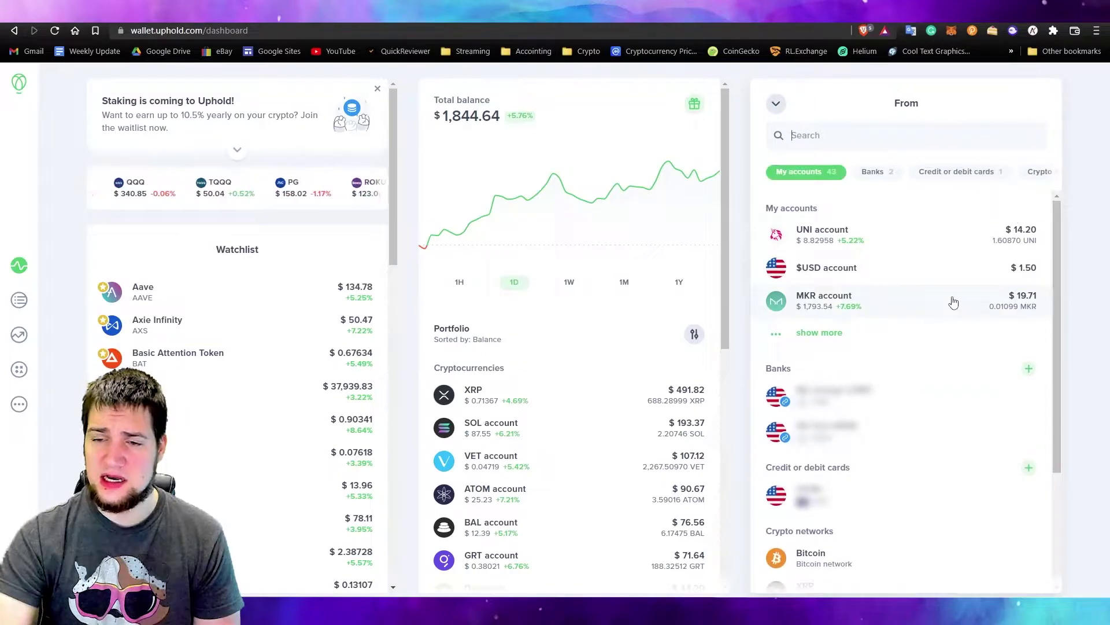
{"action": "left_click", "coordinate": [837, 338]}
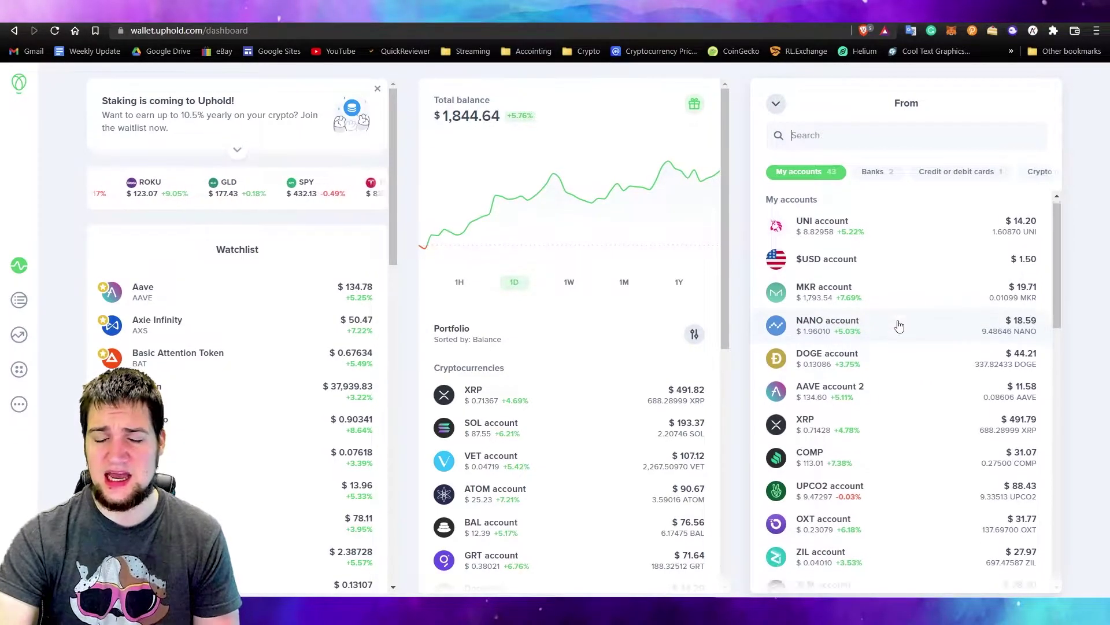
{"action": "scroll", "coordinate": [896, 325], "scroll_direction": "down", "scroll_amount": 1}
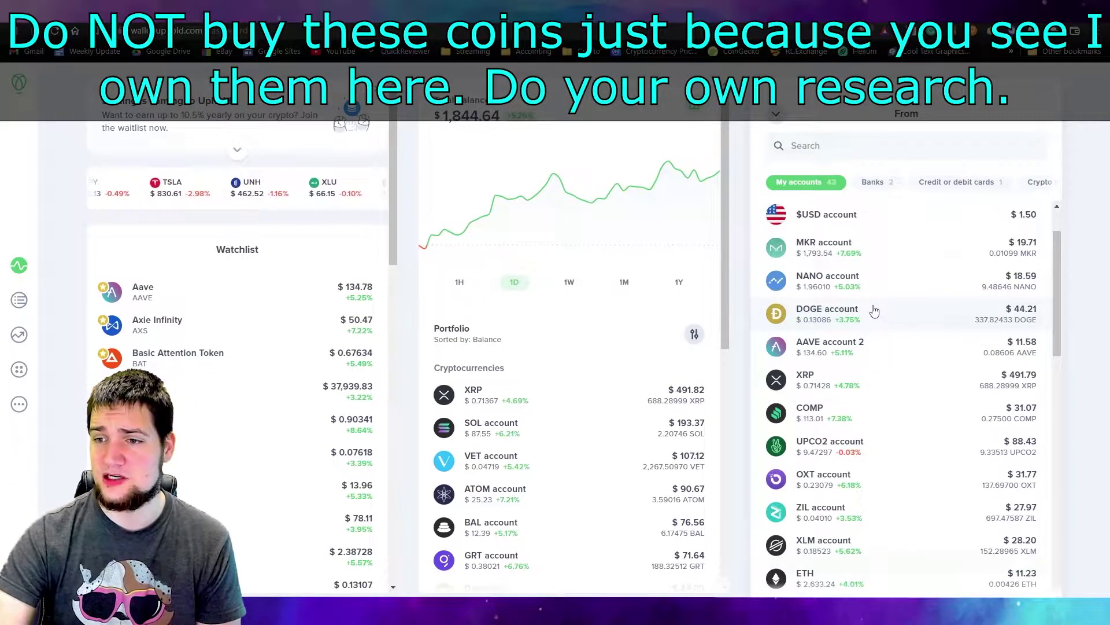
{"action": "left_click", "coordinate": [875, 312]}
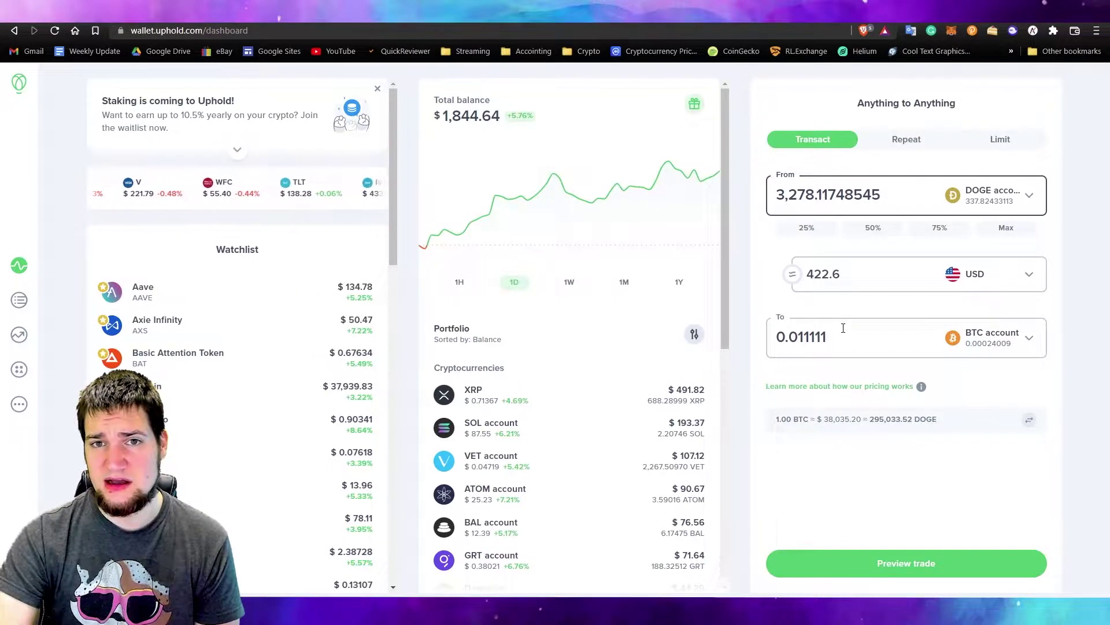
Set the DOGE amount to 337, and try the 50%, 75% and maximum balance presets for the amount to trade
{"action": "left_click_drag", "start_coordinate": [883, 196], "coordinate": [766, 200]}
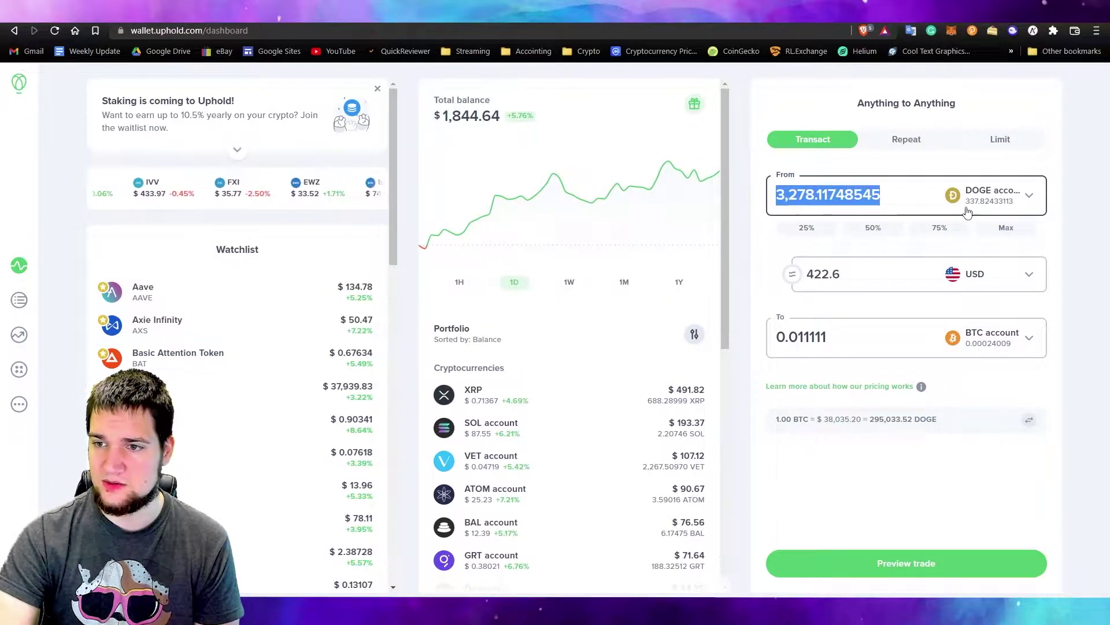
{"action": "type", "text": "337"}
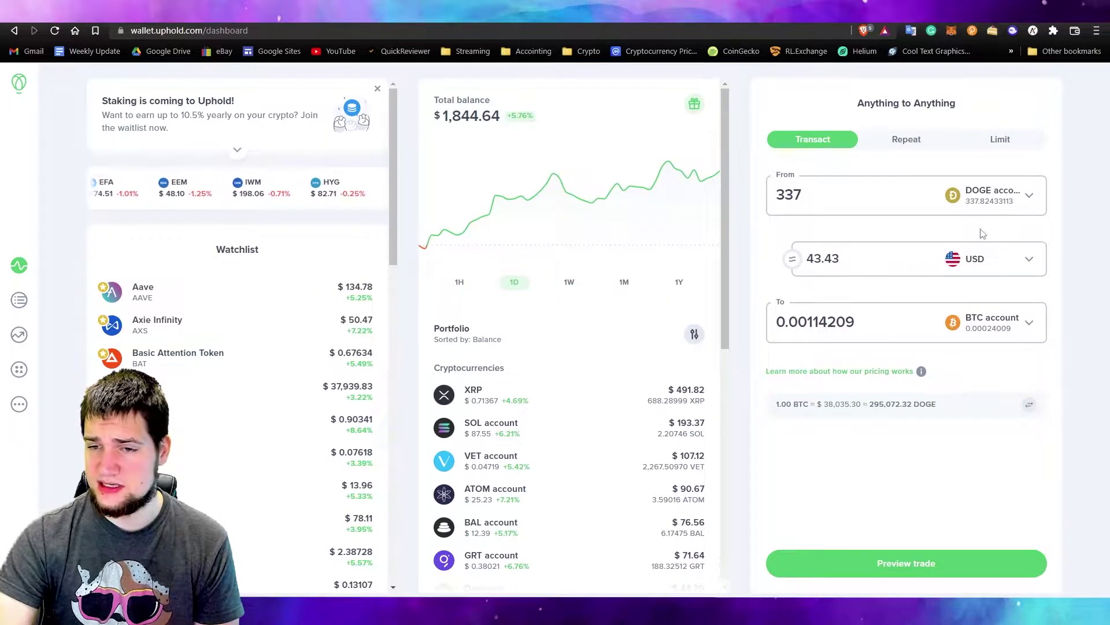
{"action": "left_click", "coordinate": [824, 194]}
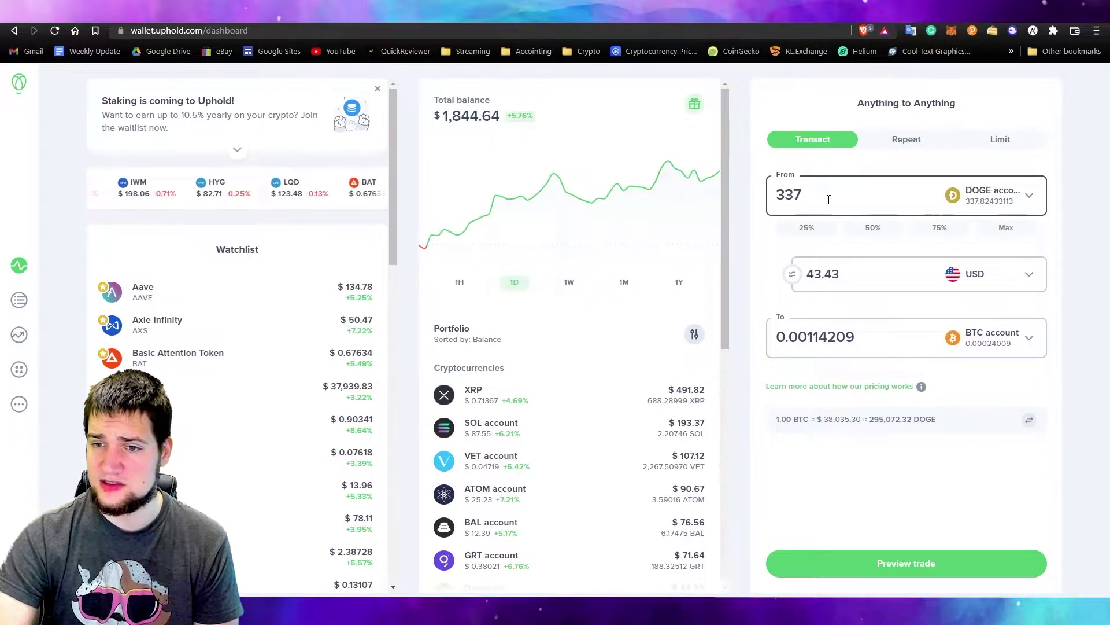
{"action": "left_click", "coordinate": [872, 229]}
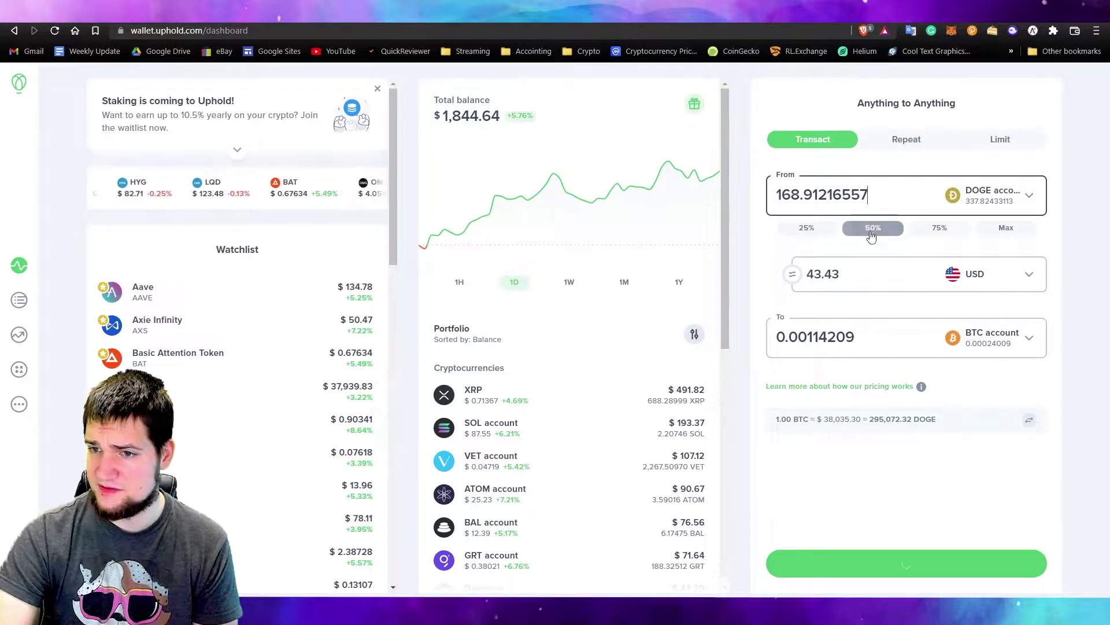
{"action": "left_click", "coordinate": [942, 230]}
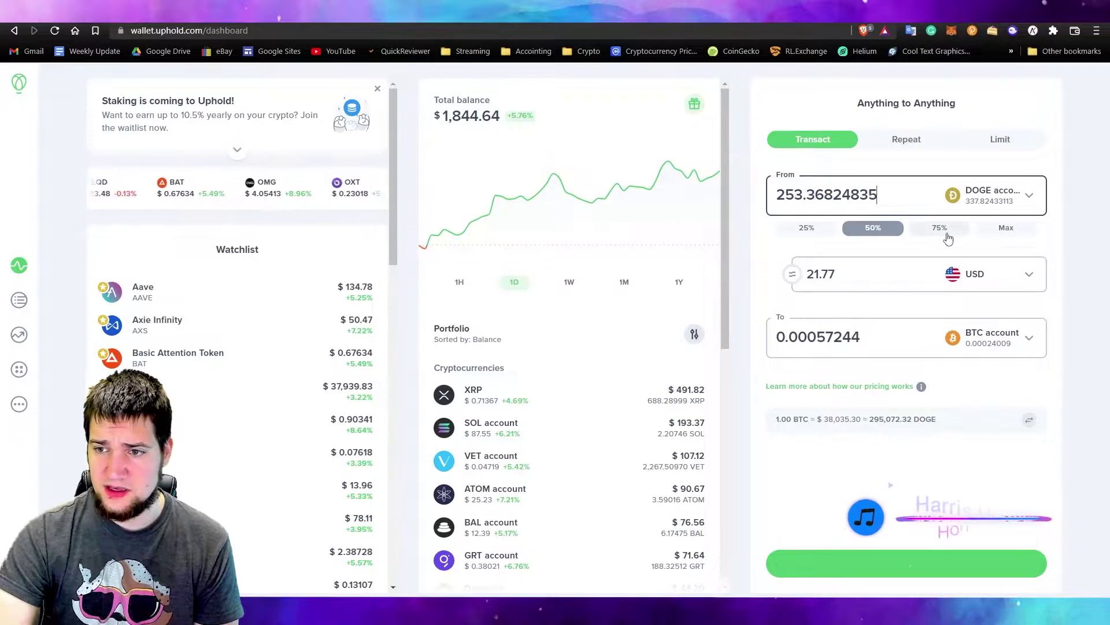
{"action": "left_click", "coordinate": [1006, 229]}
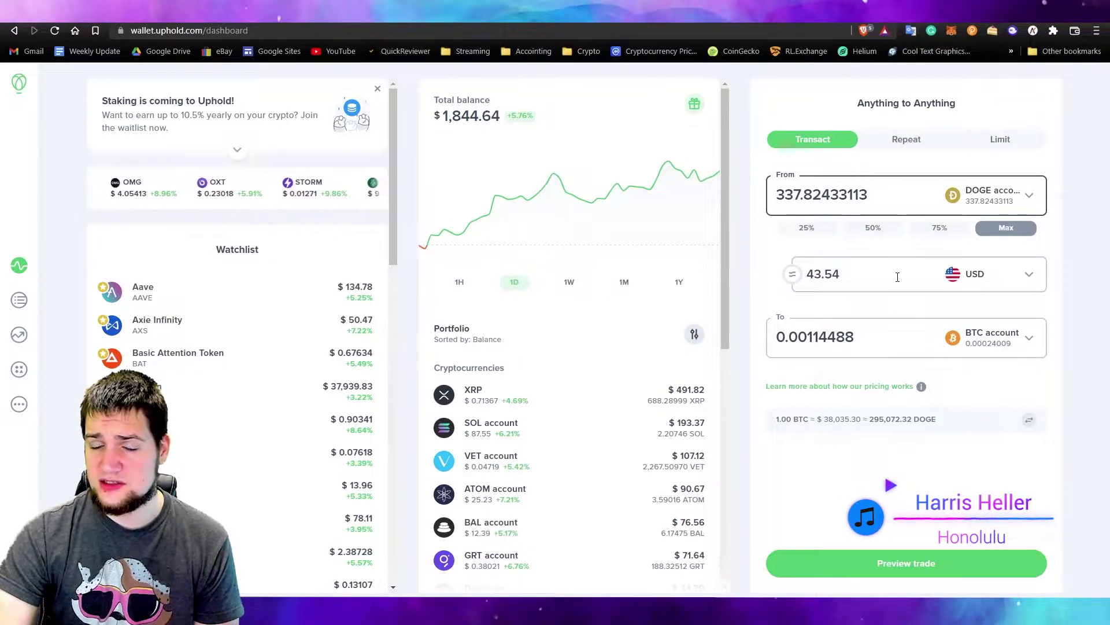
Set the DOGE to BTC trade's value to 20 USD and browse the list of currencies available for the amount
{"action": "left_click_drag", "start_coordinate": [888, 276], "coordinate": [813, 268]}
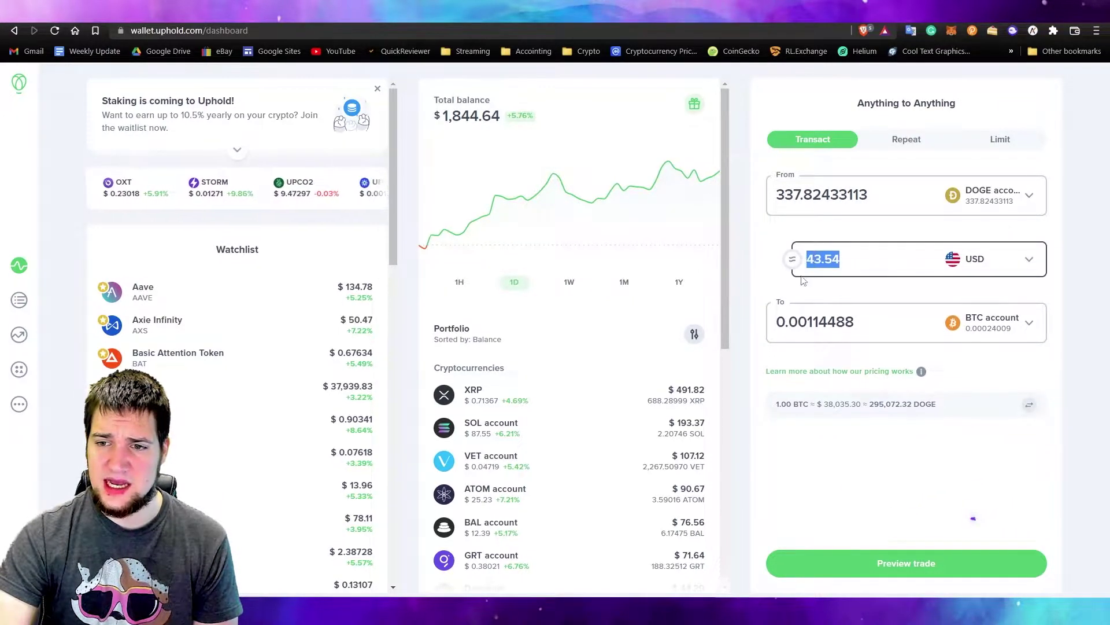
{"action": "type", "text": "20"}
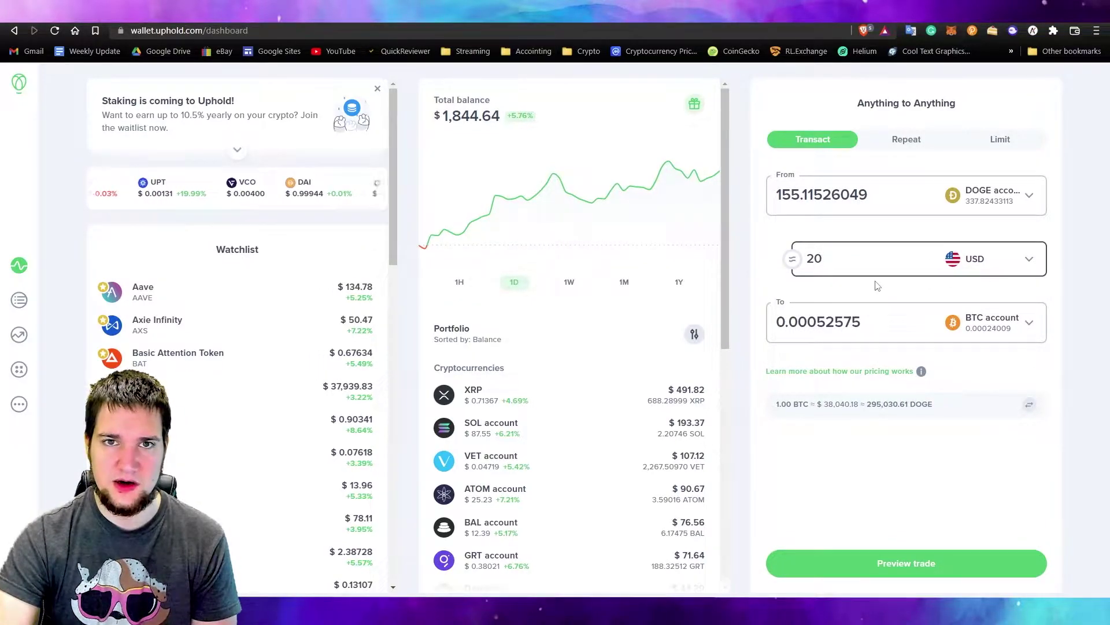
{"action": "left_click", "coordinate": [1029, 258]}
{"action": "scroll", "coordinate": [931, 394], "scroll_direction": "down", "scroll_amount": 7}
{"action": "scroll", "coordinate": [932, 428], "scroll_direction": "down", "scroll_amount": 1}
{"action": "left_click", "coordinate": [775, 105]}
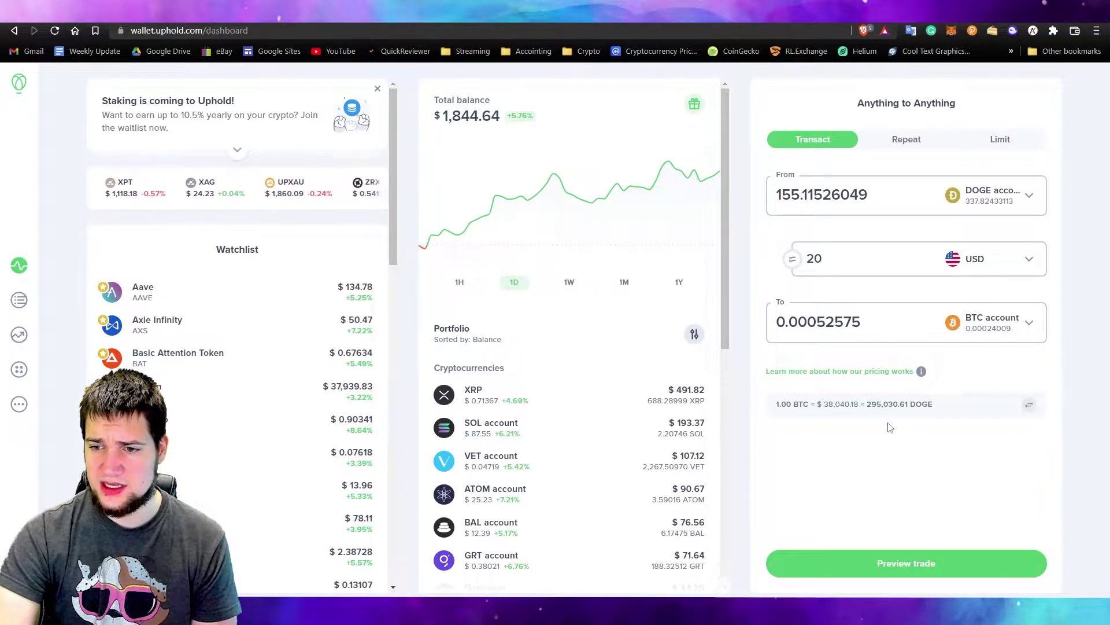
Set up a repeat transaction of 1.5 USD from the $USD account to XRP, repeating weekly and starting Feb 25, 2022
{"action": "left_click", "coordinate": [905, 138]}
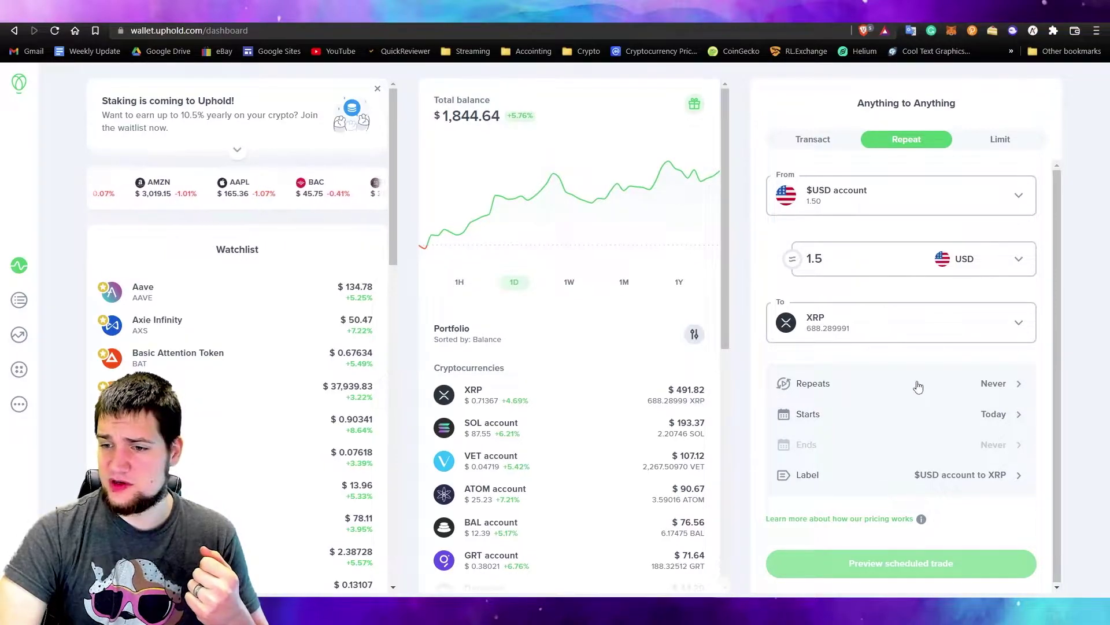
{"action": "left_click", "coordinate": [999, 388]}
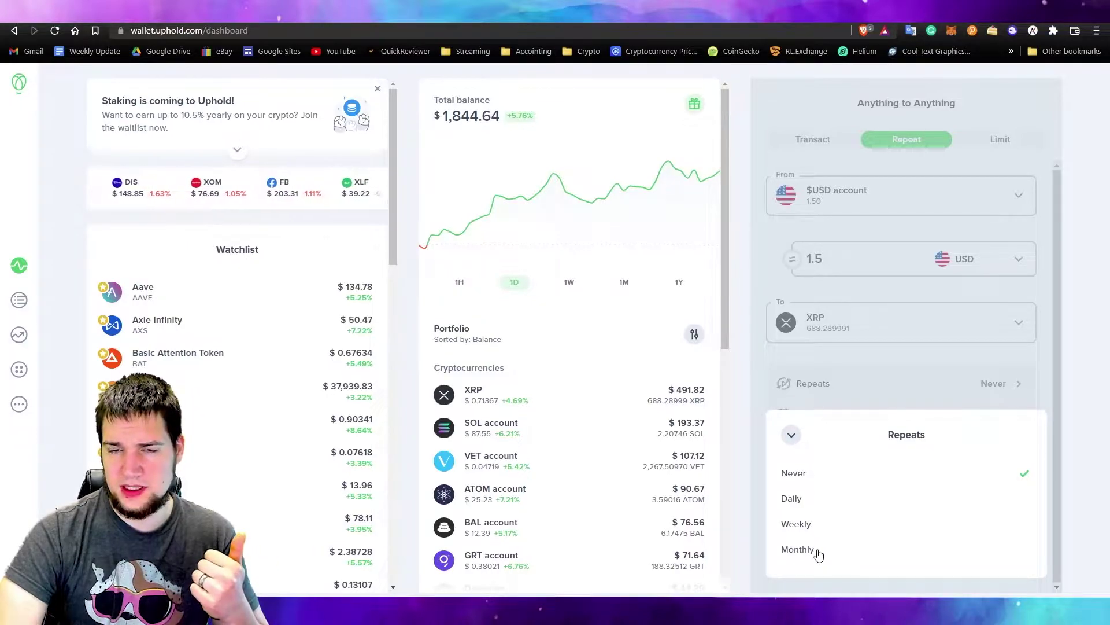
{"action": "left_click", "coordinate": [797, 524]}
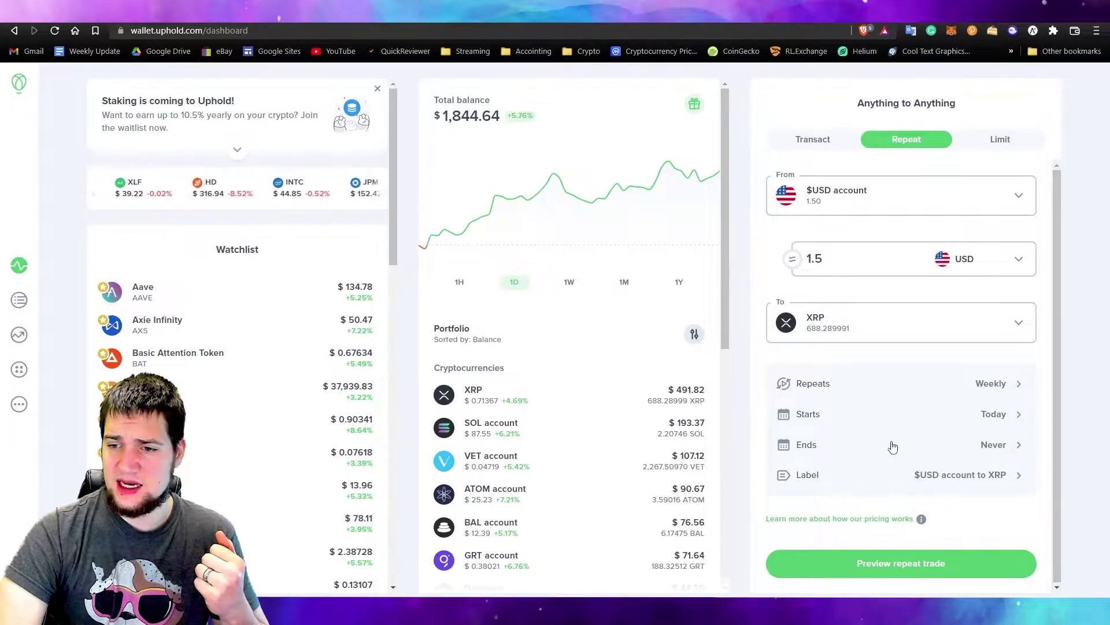
{"action": "left_click", "coordinate": [1001, 420]}
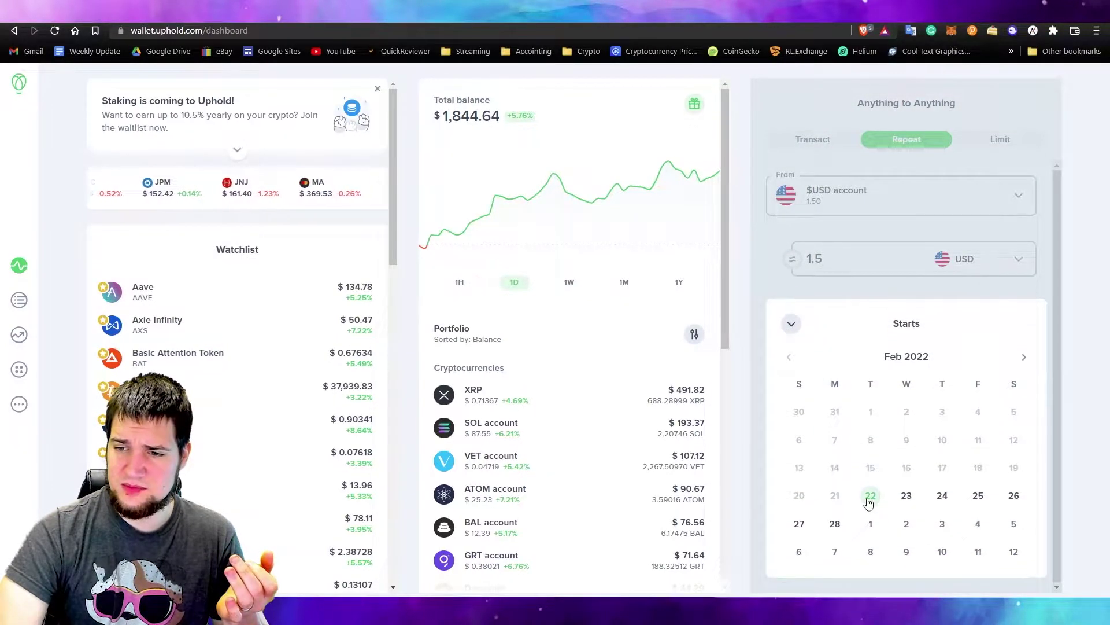
{"action": "left_click", "coordinate": [978, 496]}
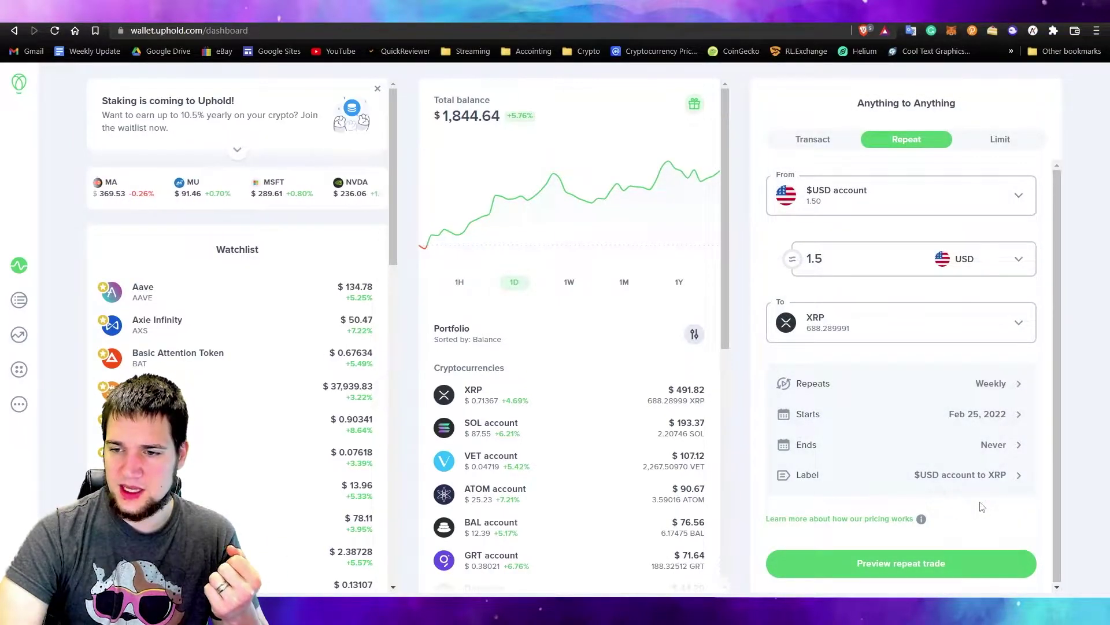
Set the repeat transaction to end after 5 occurrences
{"action": "left_click", "coordinate": [998, 453]}
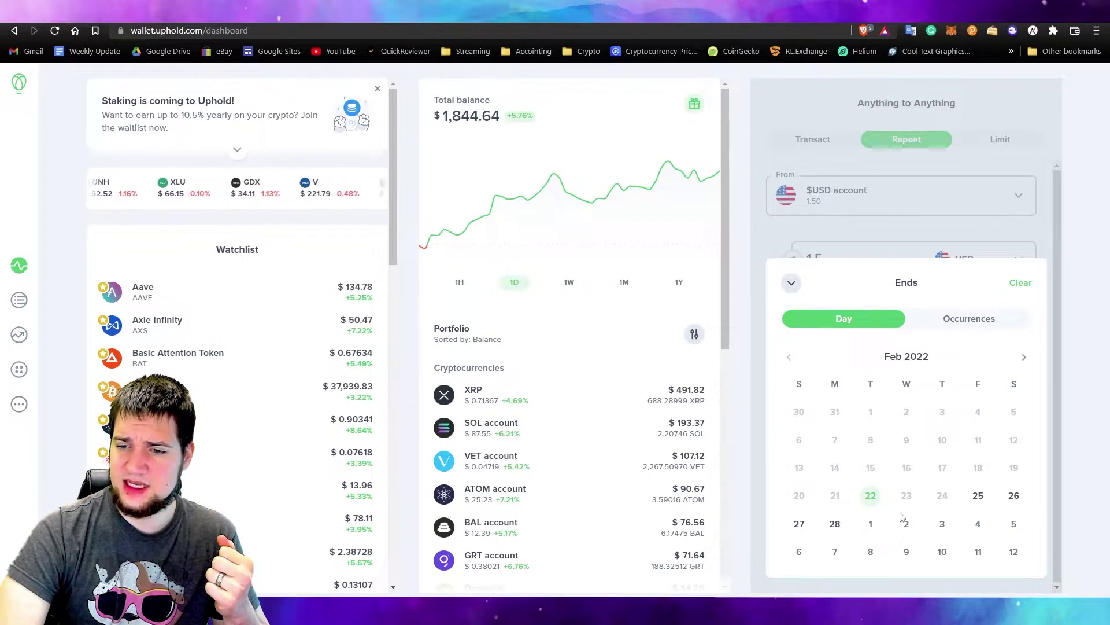
{"action": "left_click", "coordinate": [970, 326]}
{"action": "left_click_drag", "start_coordinate": [915, 431], "coordinate": [886, 432]}
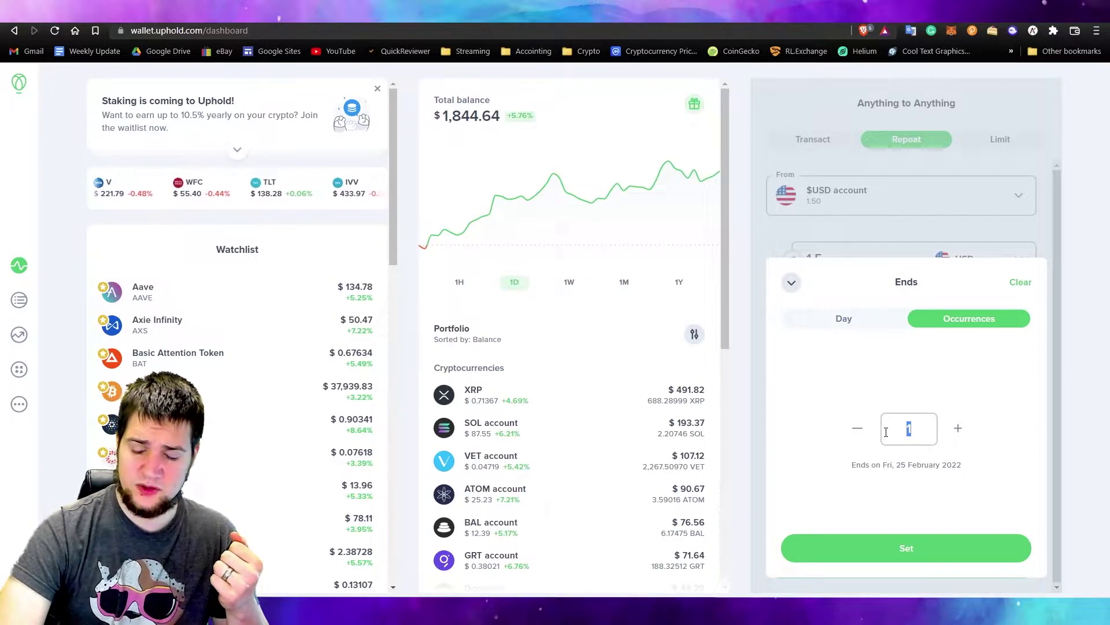
{"action": "type", "text": "5"}
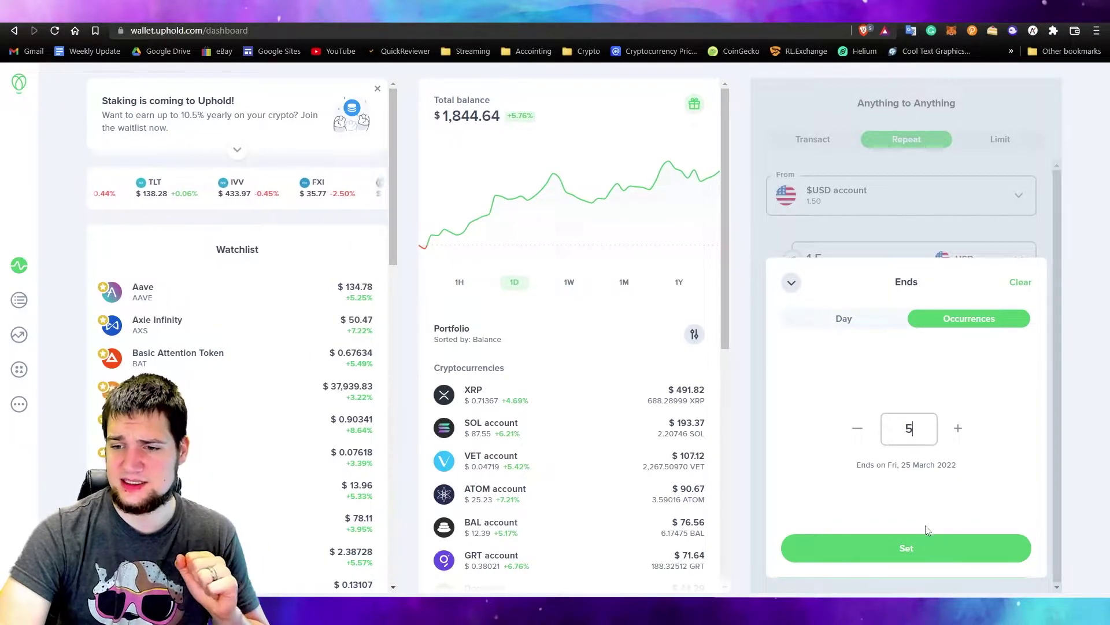
{"action": "left_click", "coordinate": [912, 547]}
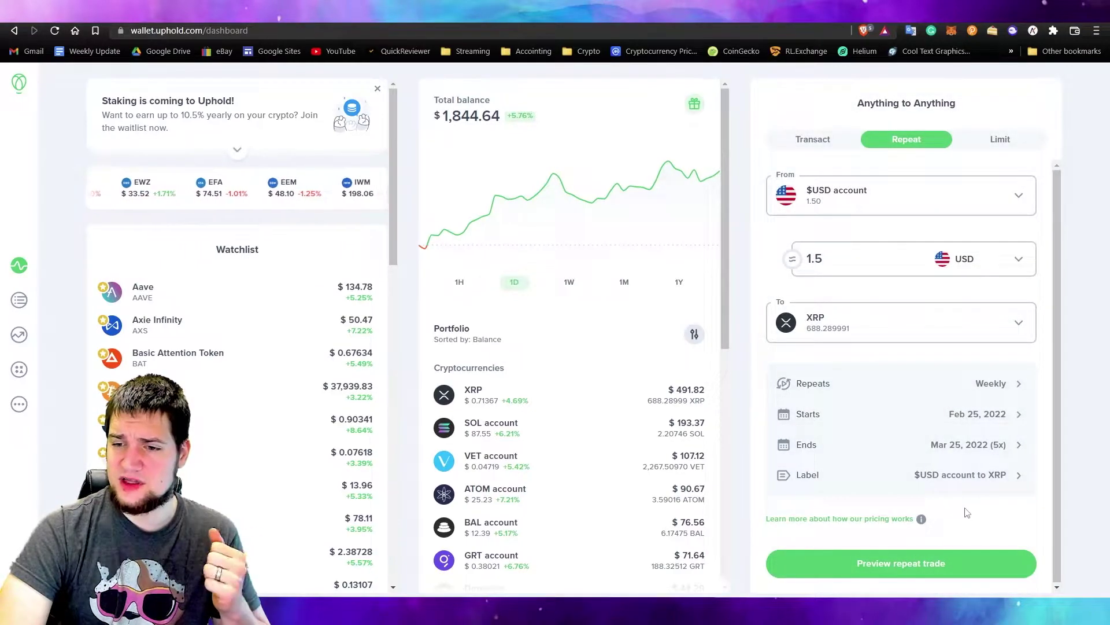
Change the repeat transaction's label to "$USD account to XRP - YT"
{"action": "left_click", "coordinate": [974, 483]}
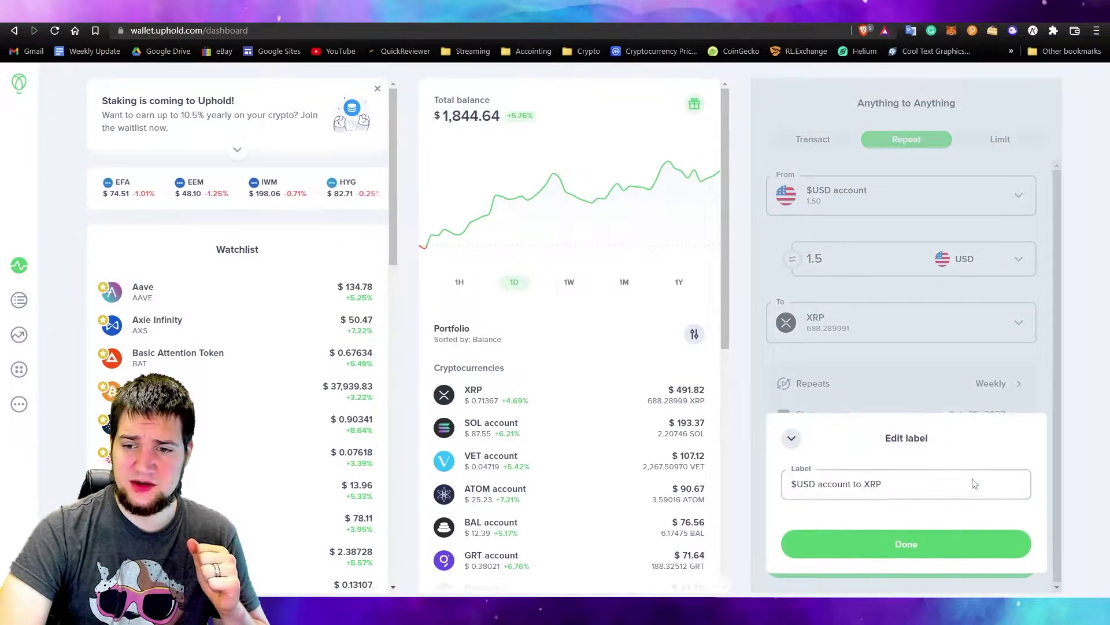
{"action": "type", "text": "- YT"}
{"action": "key", "text": "Return"}
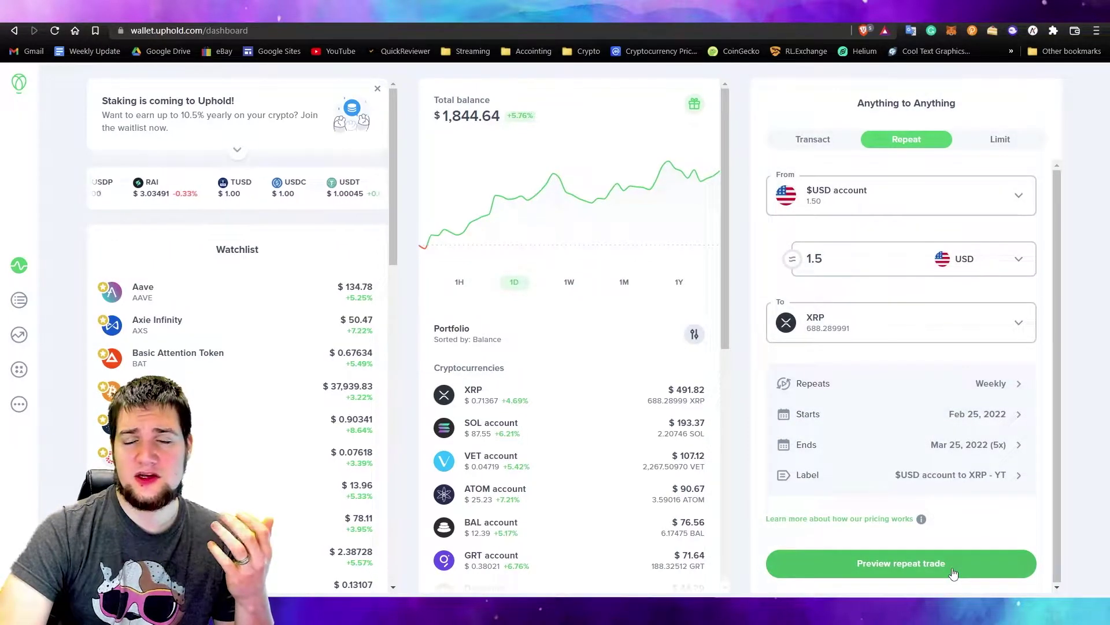
Preview and confirm the repeat trade without a note, and dismiss the notice about managing repeat transactions
{"action": "left_click", "coordinate": [954, 564]}
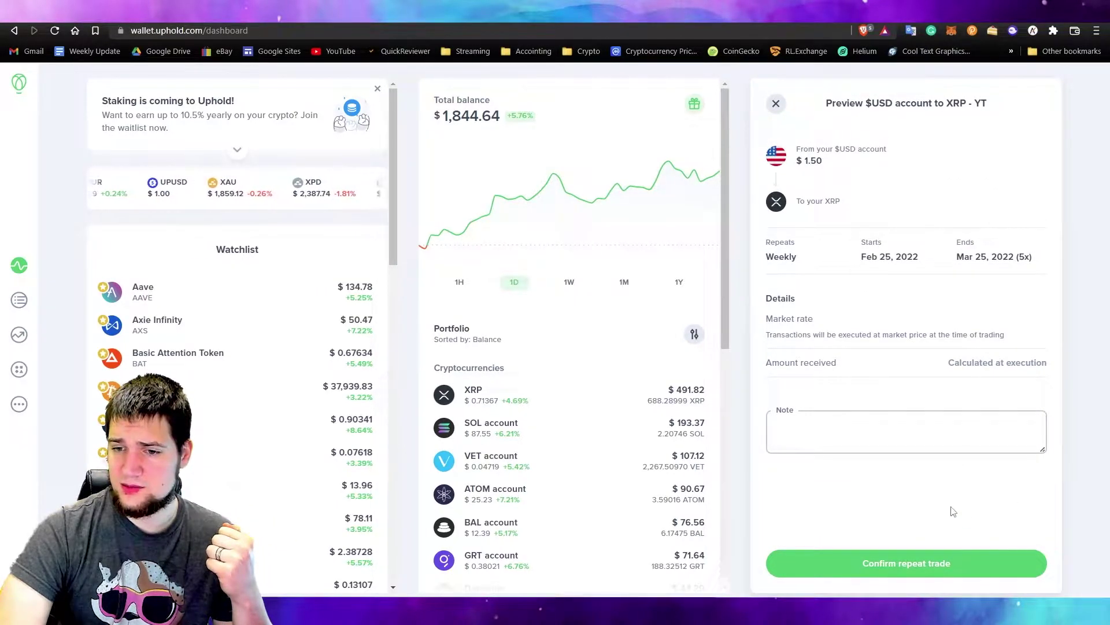
{"action": "left_click", "coordinate": [841, 446]}
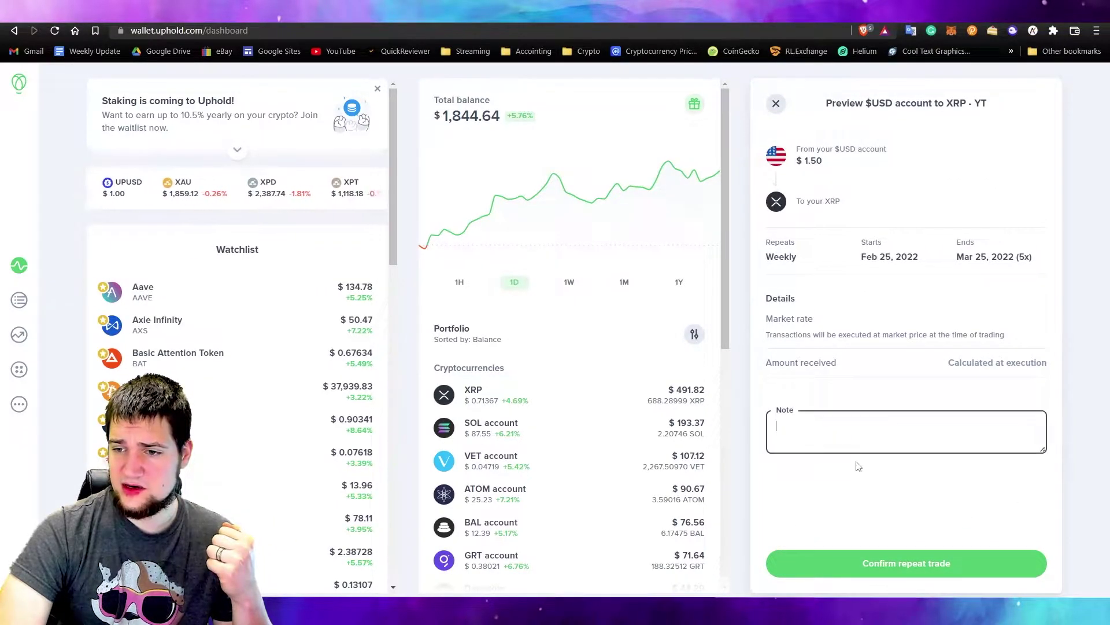
{"action": "left_click", "coordinate": [914, 577]}
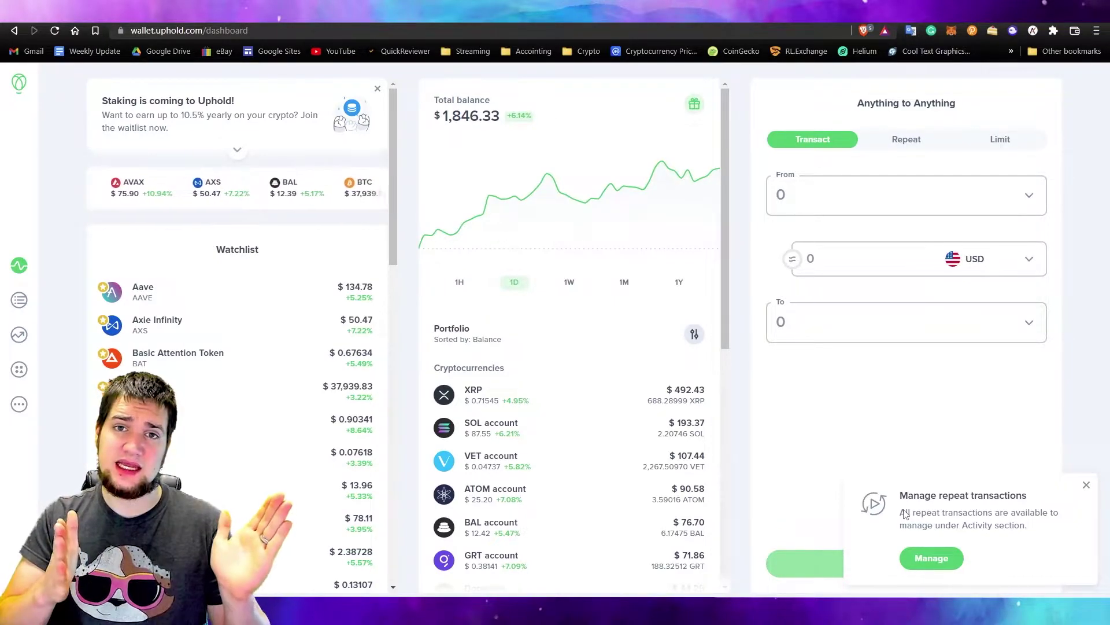
{"action": "left_click", "coordinate": [1086, 485]}
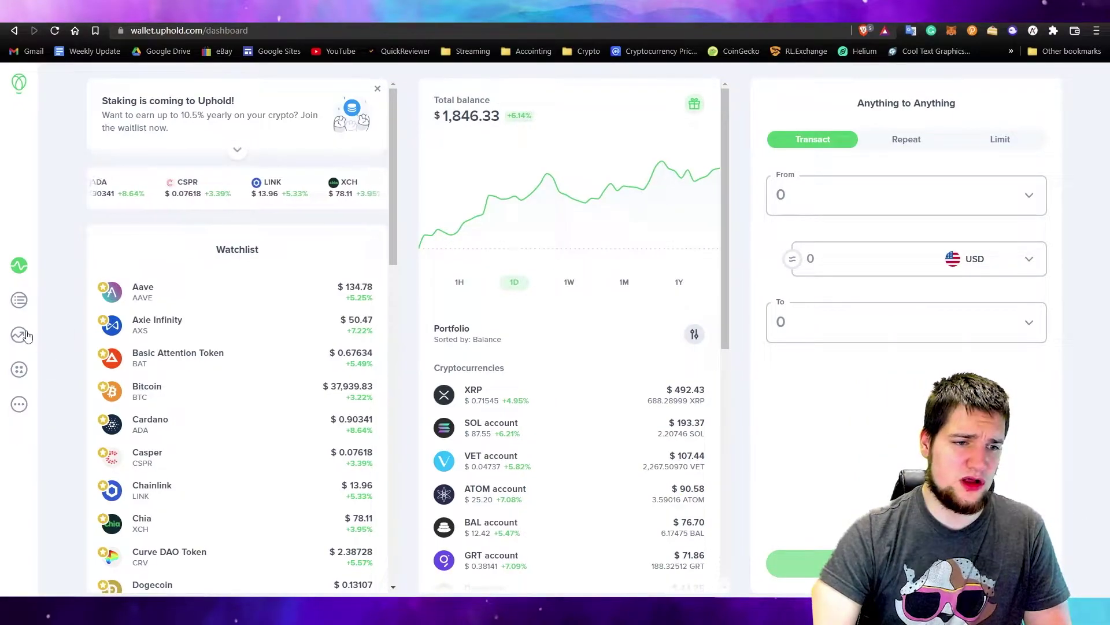
Examine the active repeat transactions in the account activity and close their list
{"action": "left_click", "coordinate": [22, 306]}
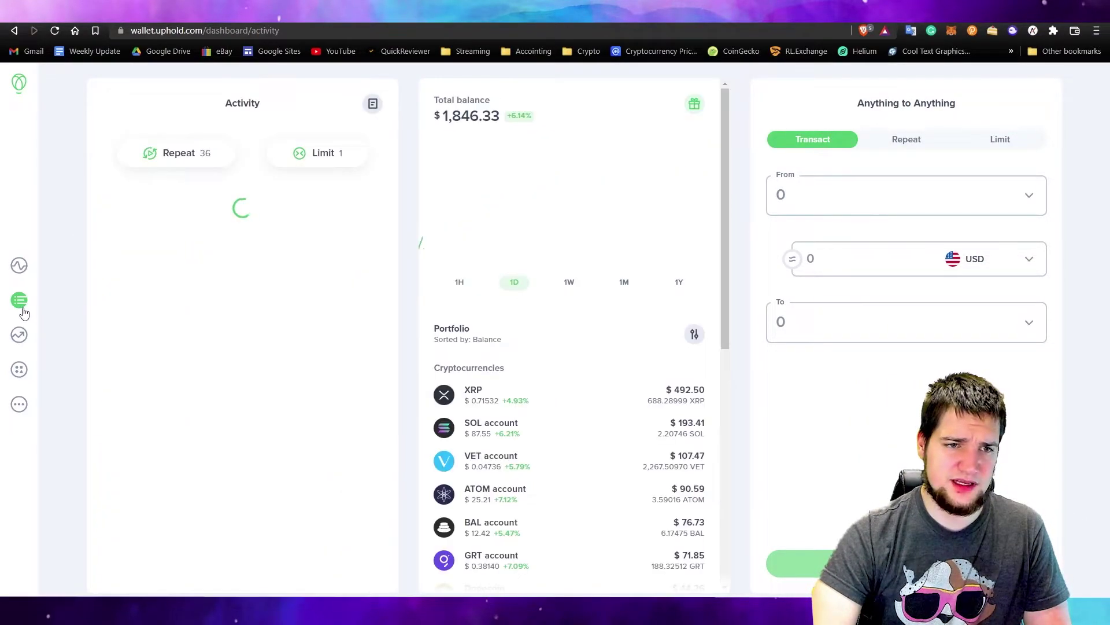
{"action": "left_click", "coordinate": [205, 160]}
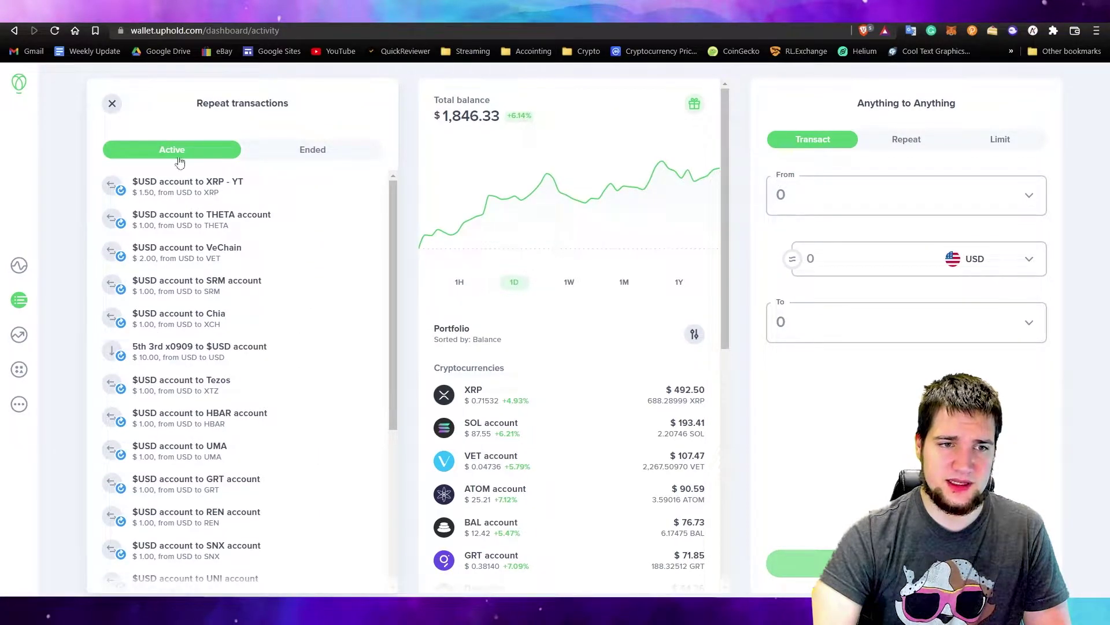
{"action": "left_click", "coordinate": [111, 105]}
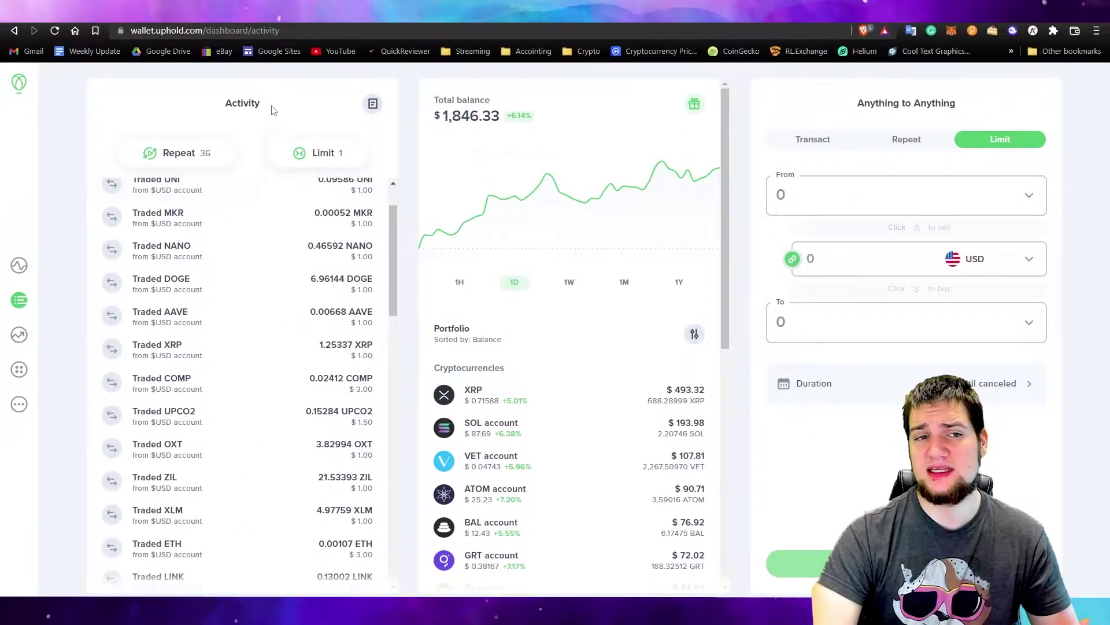
Look through the past transactions and check which tax statements and history documents are offered
{"action": "scroll", "coordinate": [267, 257], "scroll_direction": "down", "scroll_amount": 6}
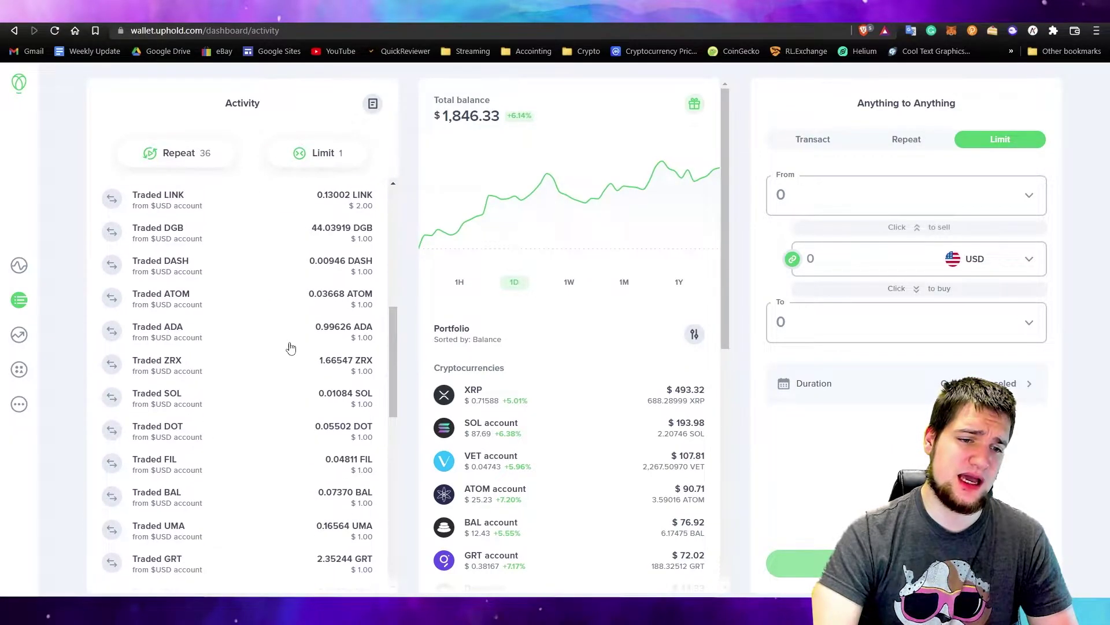
{"action": "scroll", "coordinate": [245, 446], "scroll_direction": "up", "scroll_amount": 7}
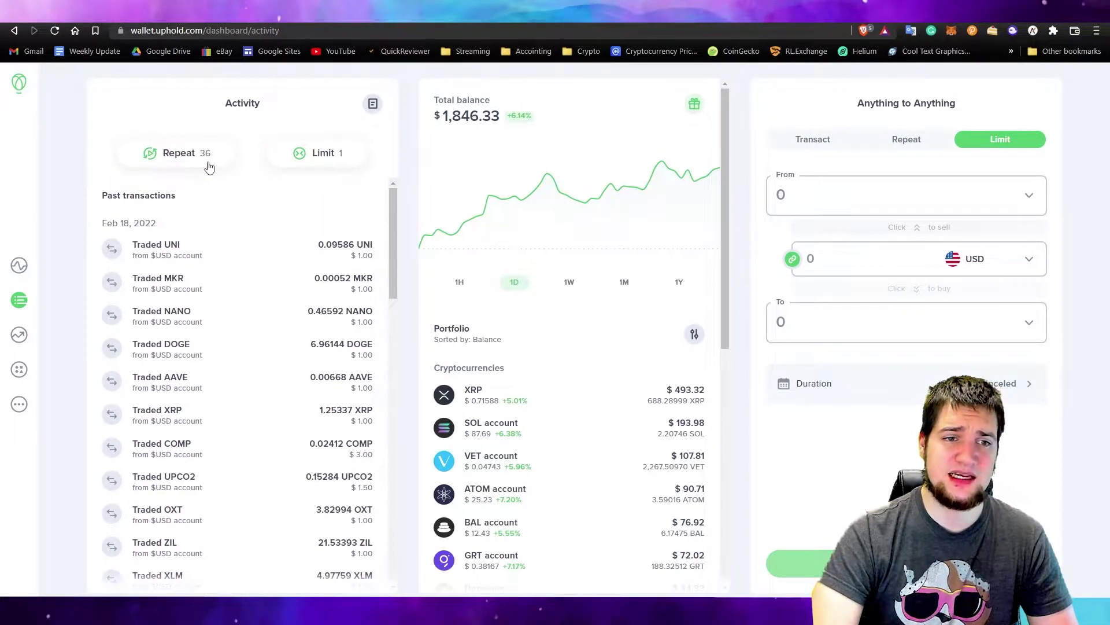
{"action": "left_click", "coordinate": [373, 104]}
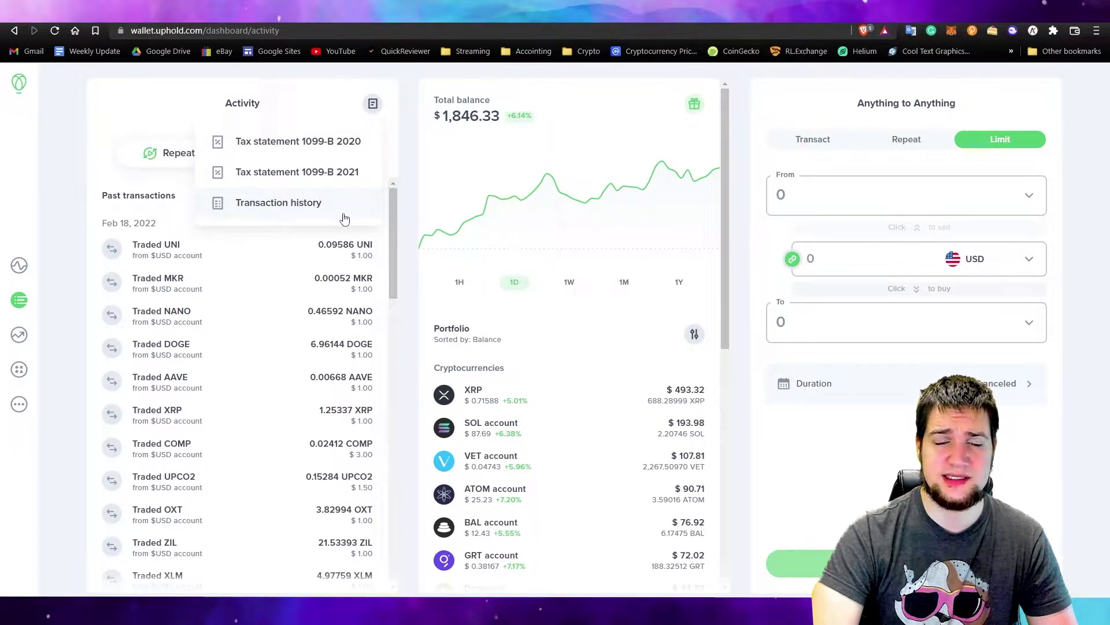
{"action": "left_click", "coordinate": [168, 116]}
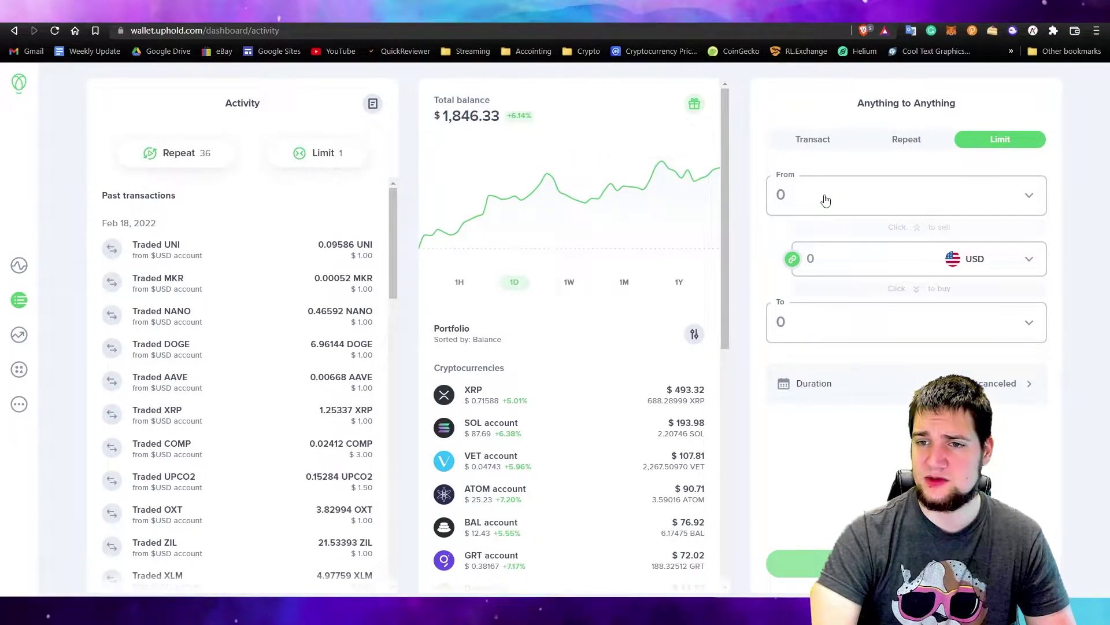
Set up a limit transaction with 1 UNI from the UNI account to the $USD account
{"action": "left_click", "coordinate": [935, 145]}
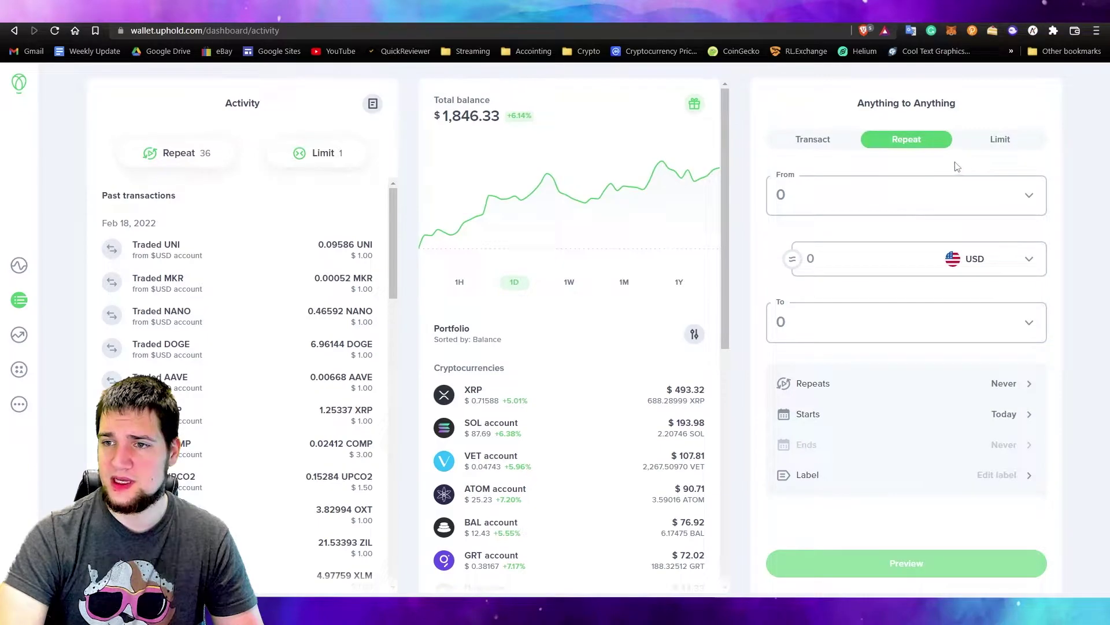
{"action": "left_click", "coordinate": [1006, 147]}
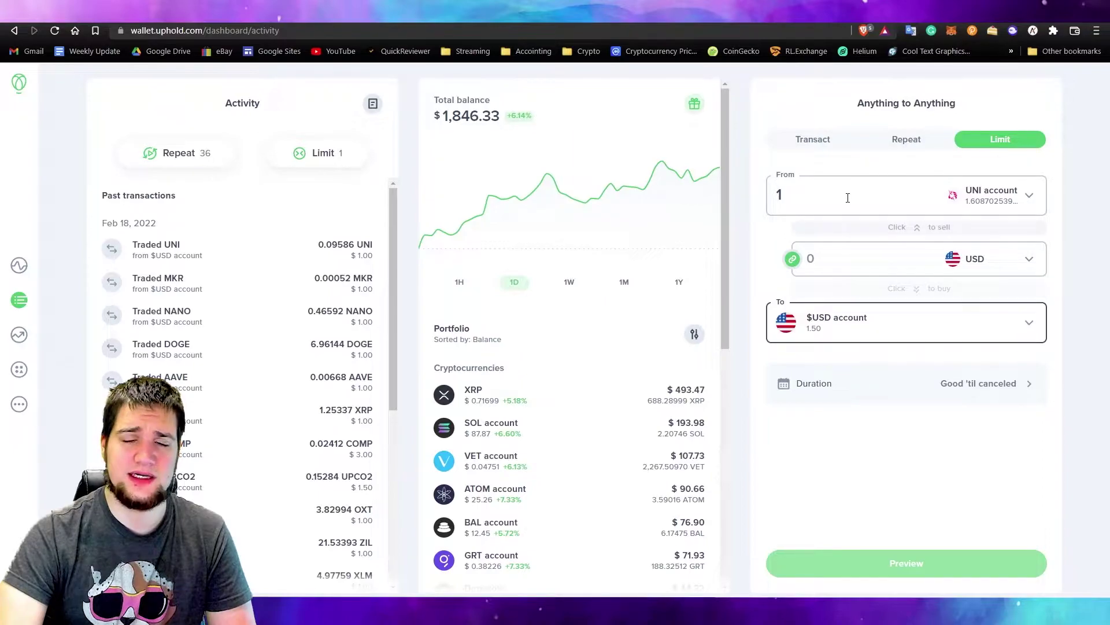
Find Uniswap in the market listings and open its price chart
{"action": "left_click", "coordinate": [18, 340]}
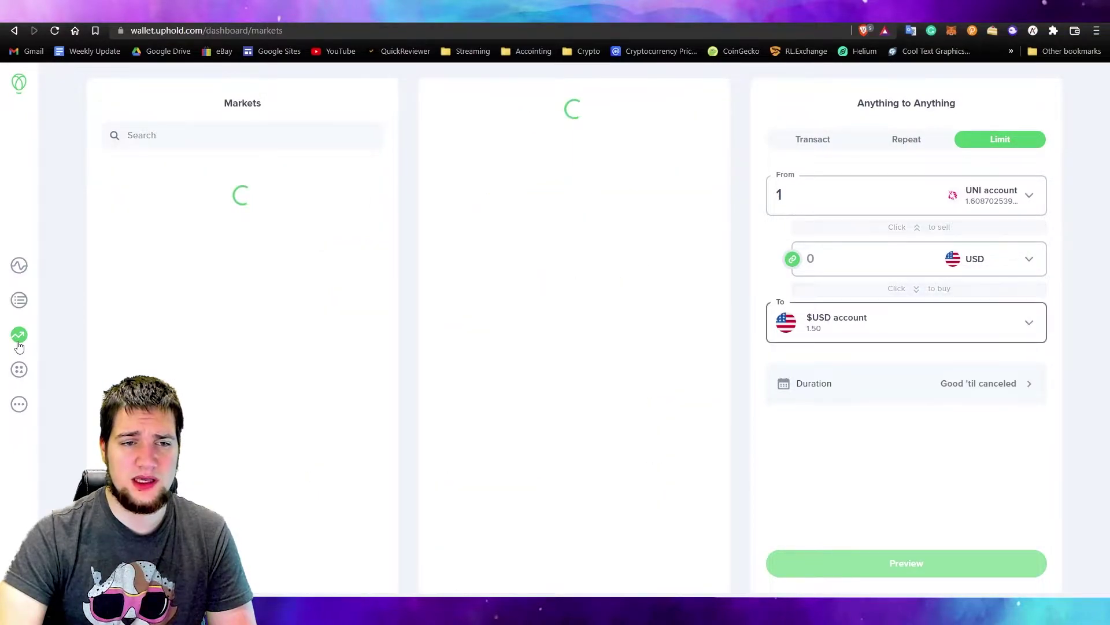
{"action": "left_click", "coordinate": [168, 134]}
{"action": "left_click", "coordinate": [160, 168]}
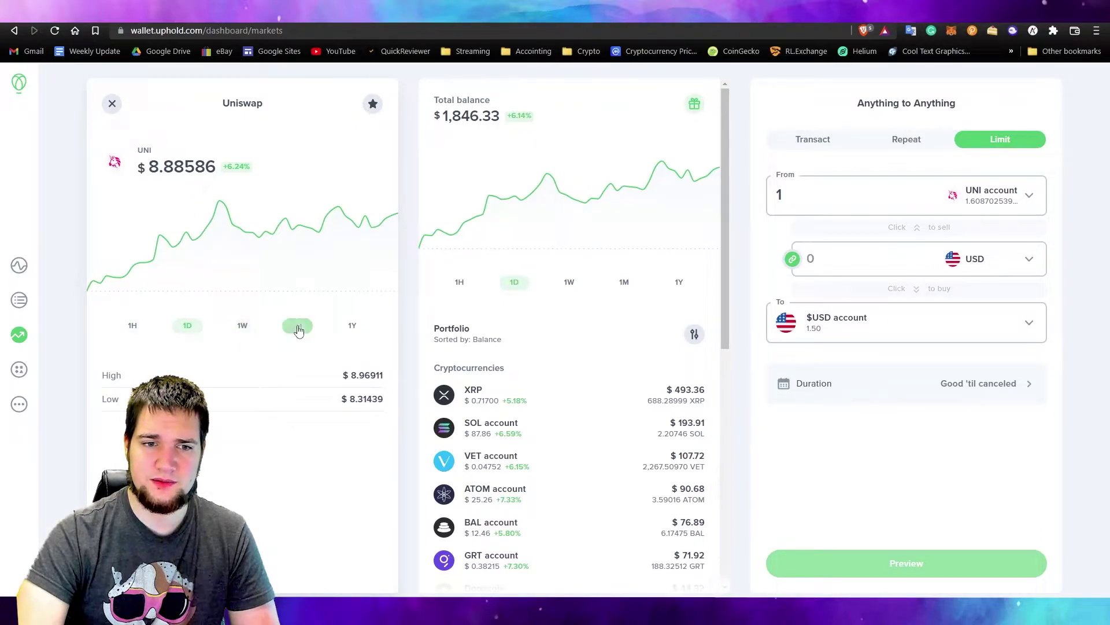
Show Uniswap's price chart over one year
{"action": "left_click", "coordinate": [352, 325]}
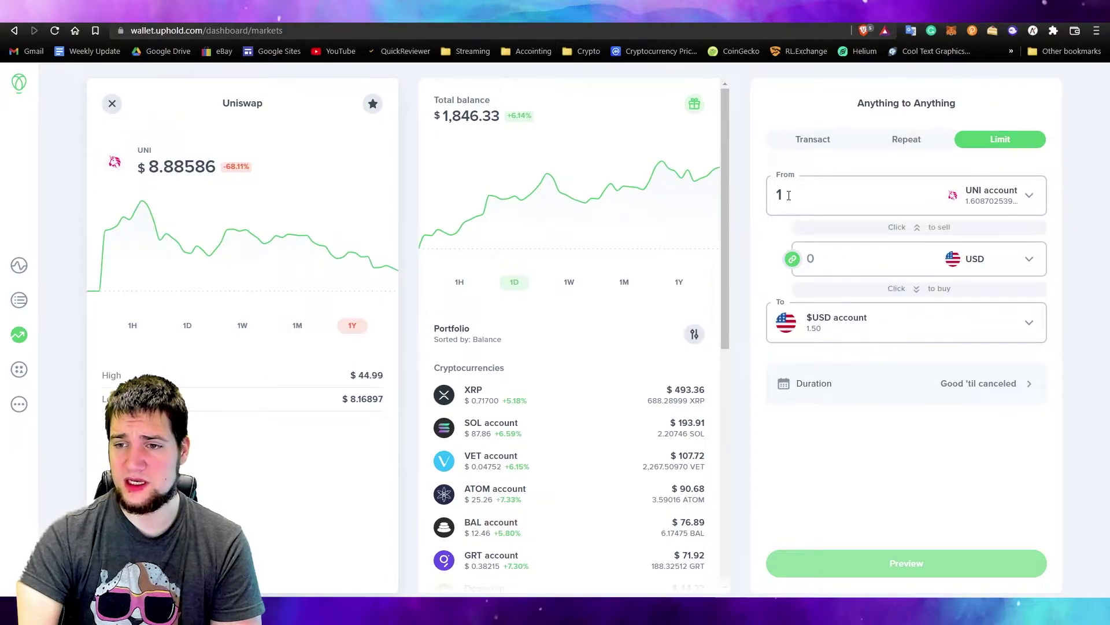
{"action": "left_click", "coordinate": [830, 261]}
{"action": "type", "text": "20"}
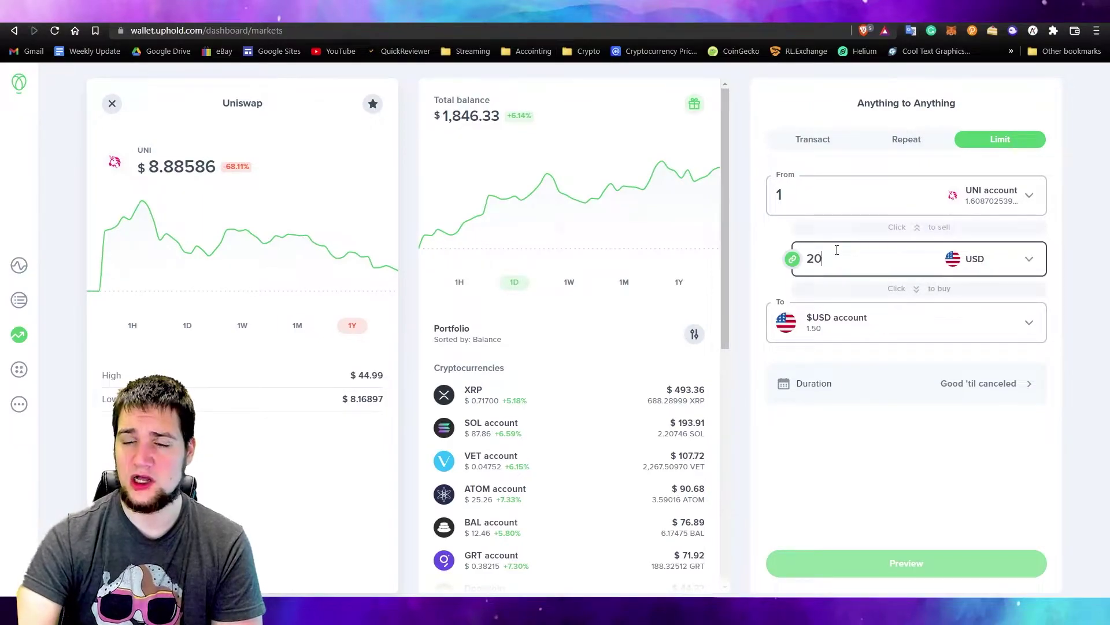
{"action": "left_click", "coordinate": [757, 274]}
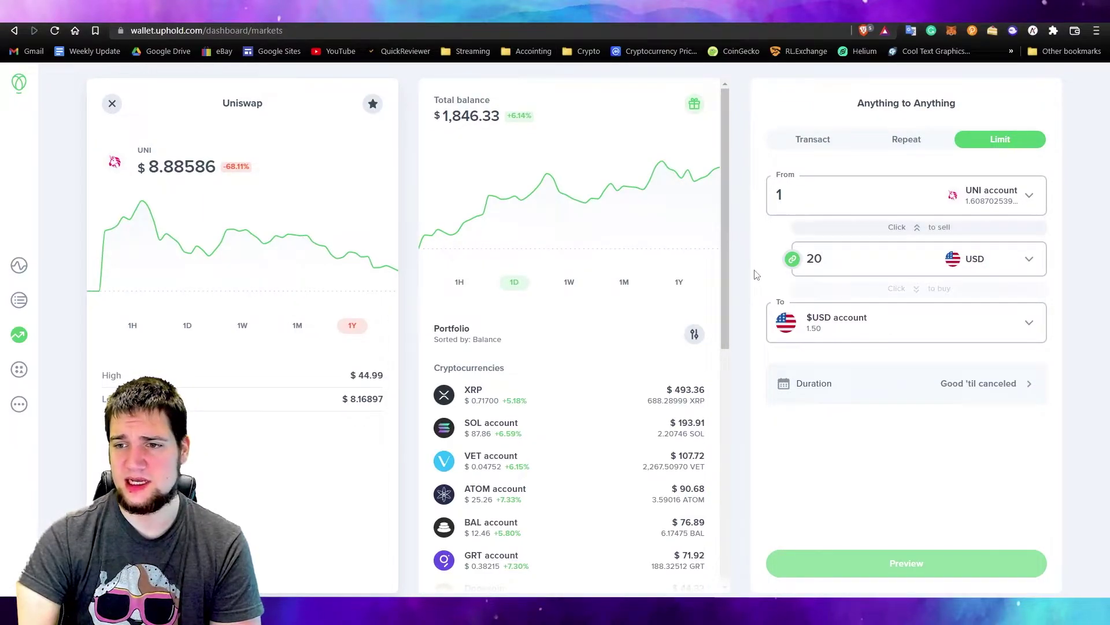
Make the limit order sell 1 UNI at a target price of 20 USD, and preview and confirm it
{"action": "left_click", "coordinate": [917, 229]}
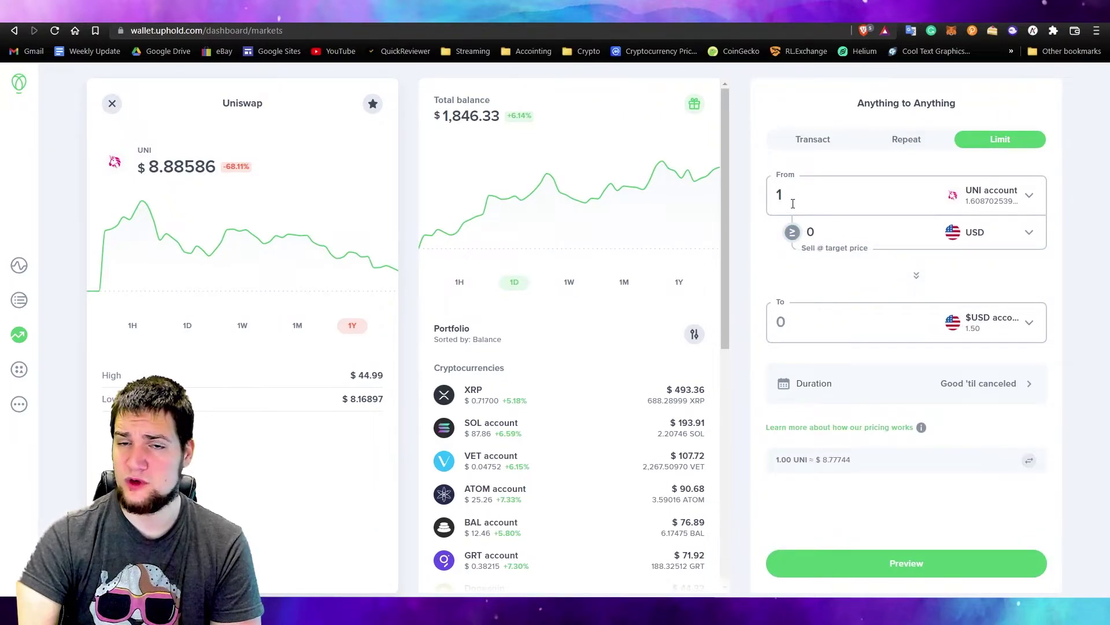
{"action": "left_click", "coordinate": [797, 238]}
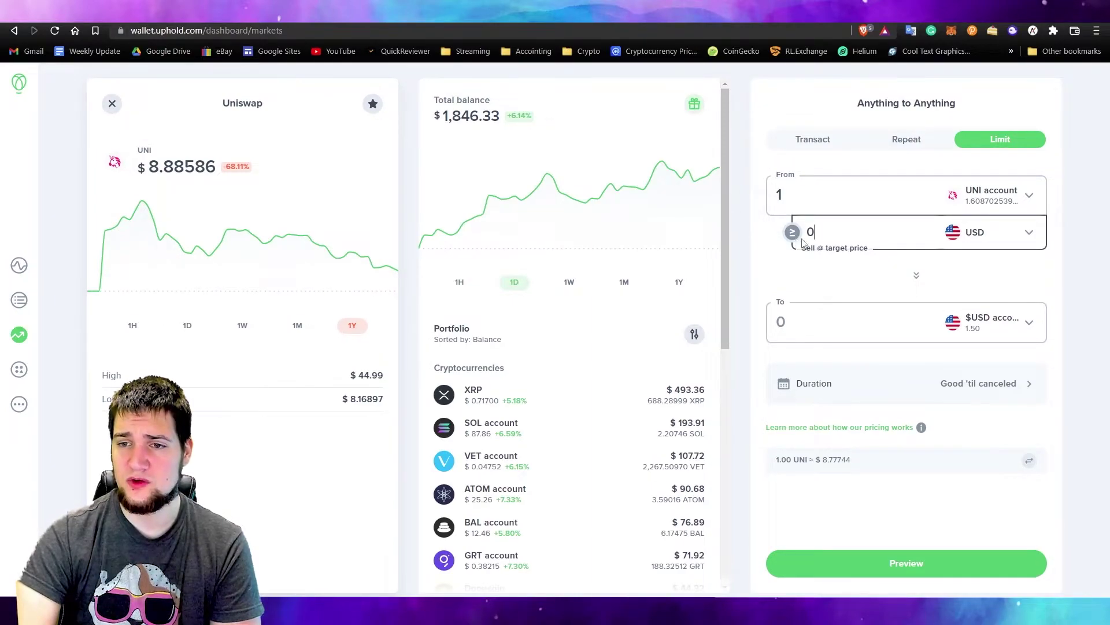
{"action": "double_click", "coordinate": [811, 232]}
{"action": "type", "text": "20"}
{"action": "left_click", "coordinate": [764, 243]}
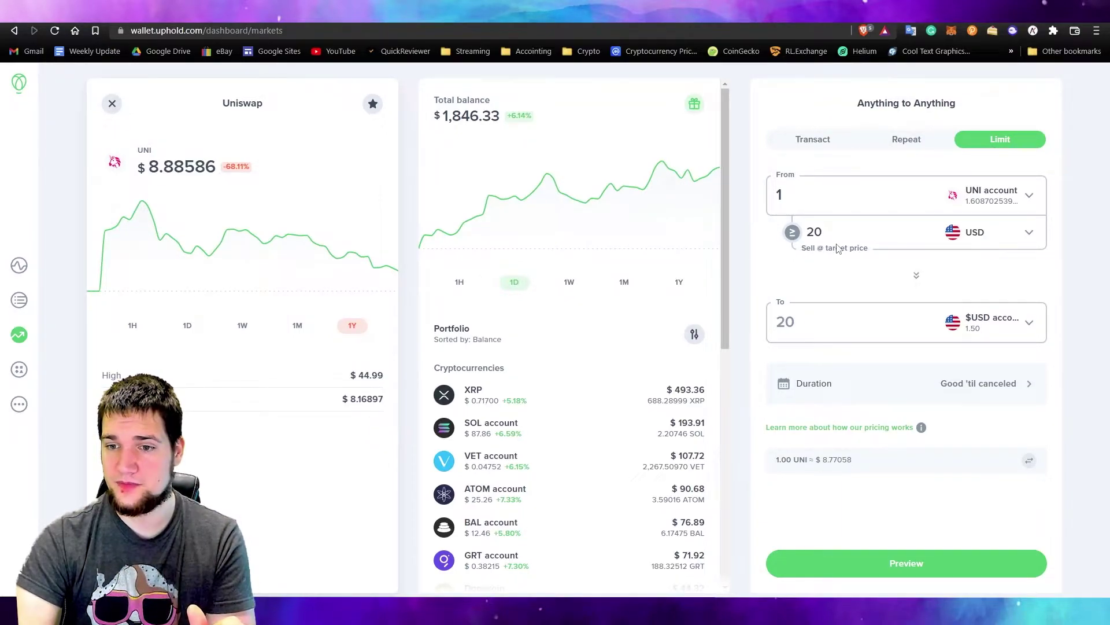
{"action": "left_click", "coordinate": [866, 578]}
{"action": "left_click", "coordinate": [865, 575]}
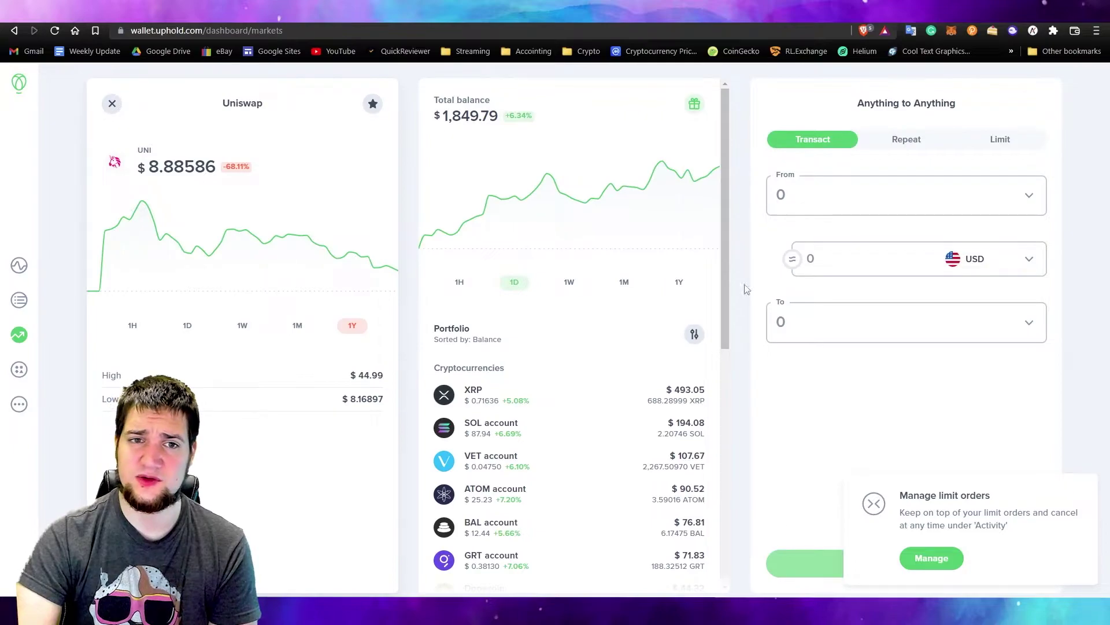
List the active limit orders in the account activity and open the 1 UNI to USD order
{"action": "left_click", "coordinate": [18, 303]}
{"action": "left_click", "coordinate": [343, 162]}
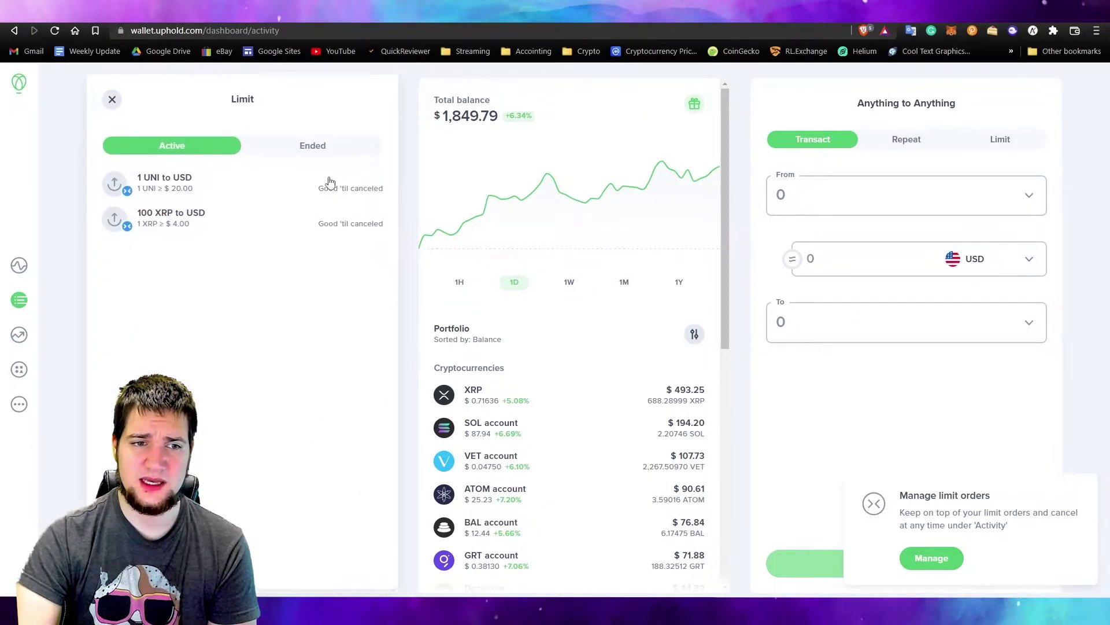
{"action": "left_click", "coordinate": [240, 187]}
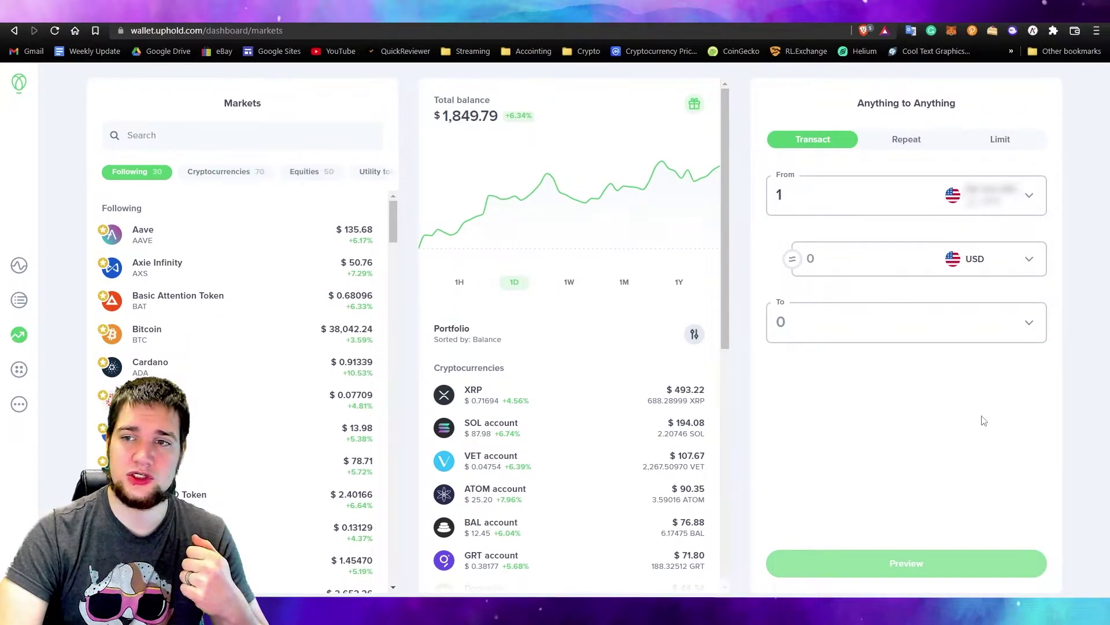
Look through the destination assets for the transaction, expanding the full lists of metals, stablecoins and national currencies
{"action": "left_click", "coordinate": [995, 334]}
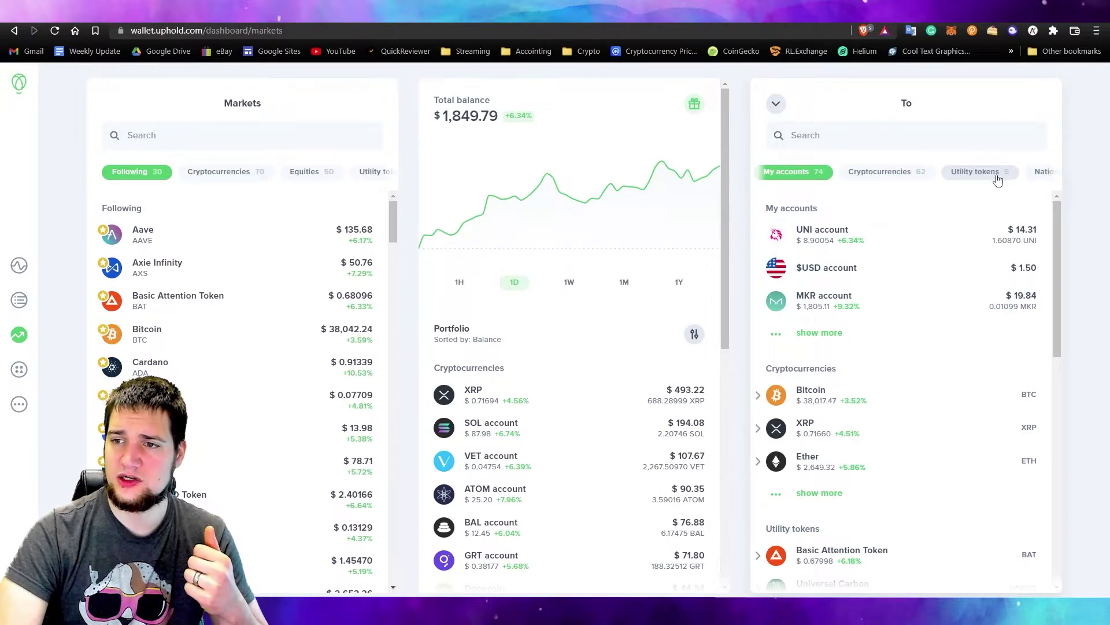
{"action": "scroll", "coordinate": [1002, 176], "scroll_direction": "right", "scroll_amount": 2}
{"action": "scroll", "coordinate": [1012, 176], "scroll_direction": "right", "scroll_amount": 2}
{"action": "scroll", "coordinate": [861, 427], "scroll_direction": "down", "scroll_amount": 5}
{"action": "scroll", "coordinate": [861, 449], "scroll_direction": "down", "scroll_amount": 4}
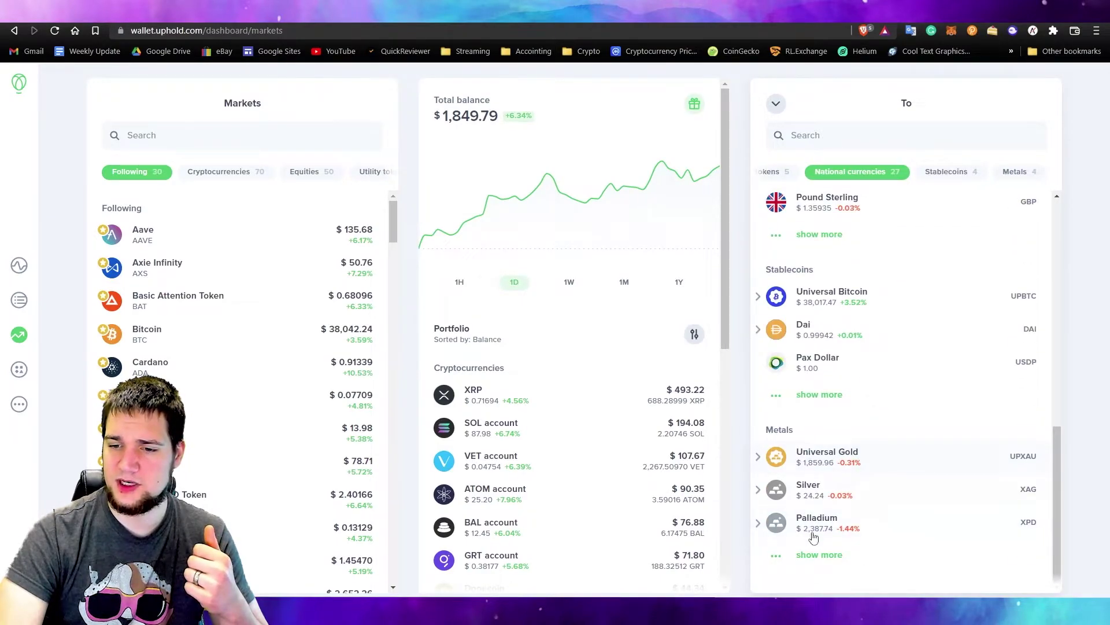
{"action": "left_click", "coordinate": [819, 559]}
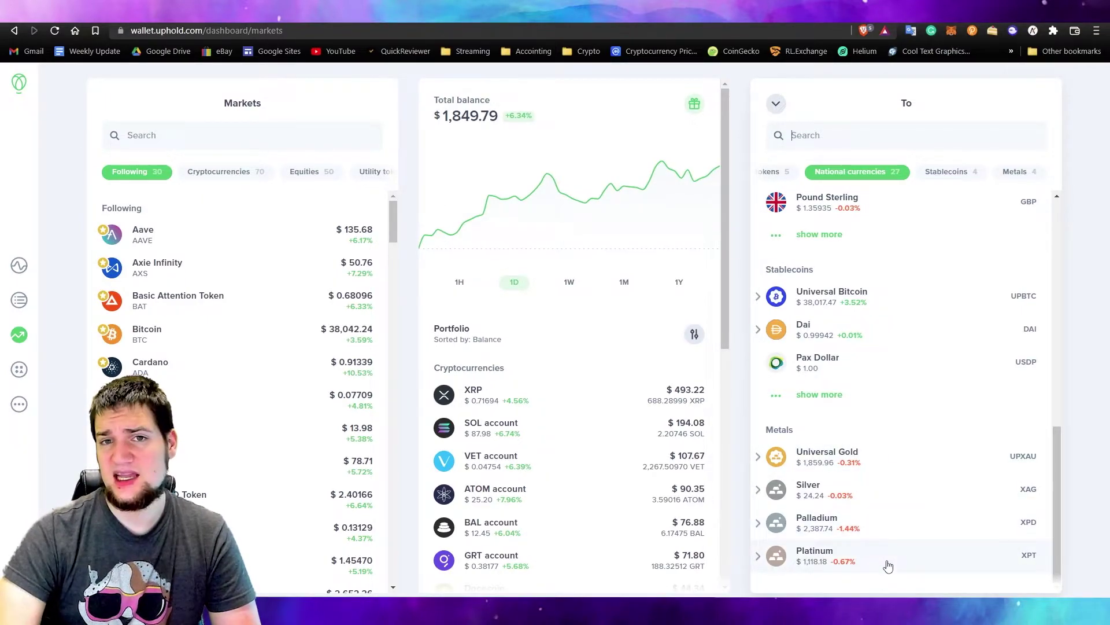
{"action": "left_click", "coordinate": [836, 398]}
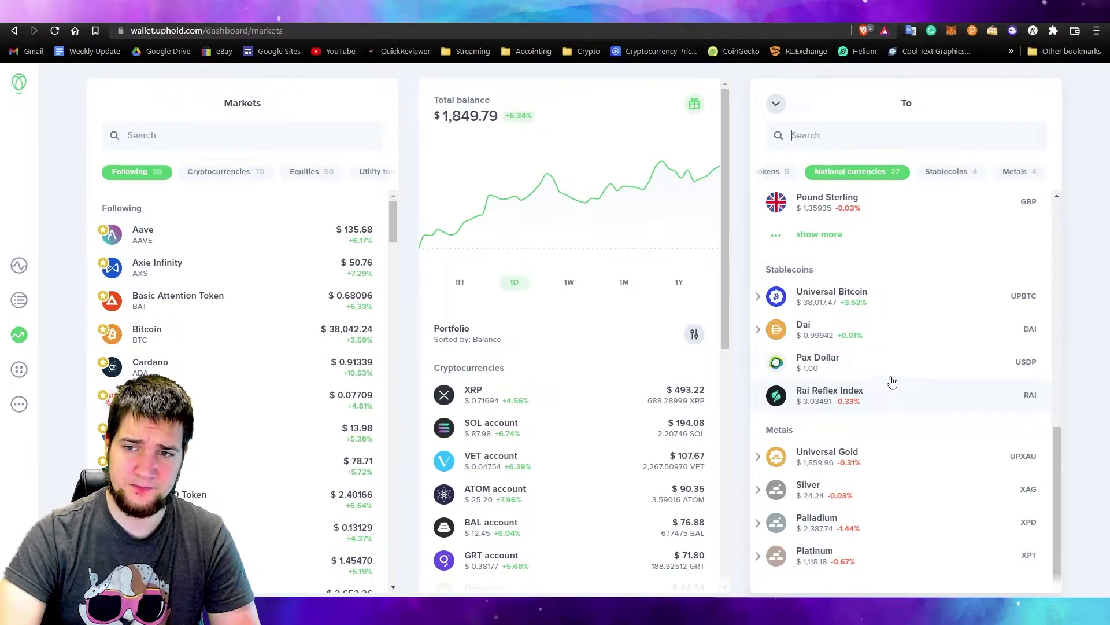
{"action": "scroll", "coordinate": [902, 422], "scroll_direction": "up", "scroll_amount": 2}
{"action": "left_click", "coordinate": [834, 363]}
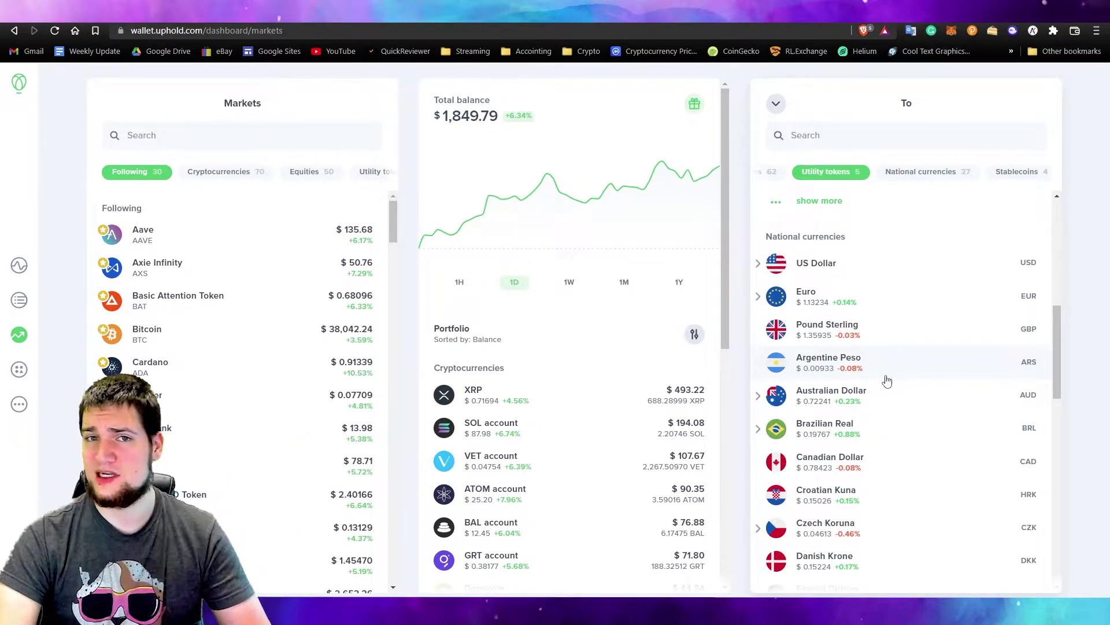
{"action": "scroll", "coordinate": [886, 380], "scroll_direction": "up", "scroll_amount": 4}
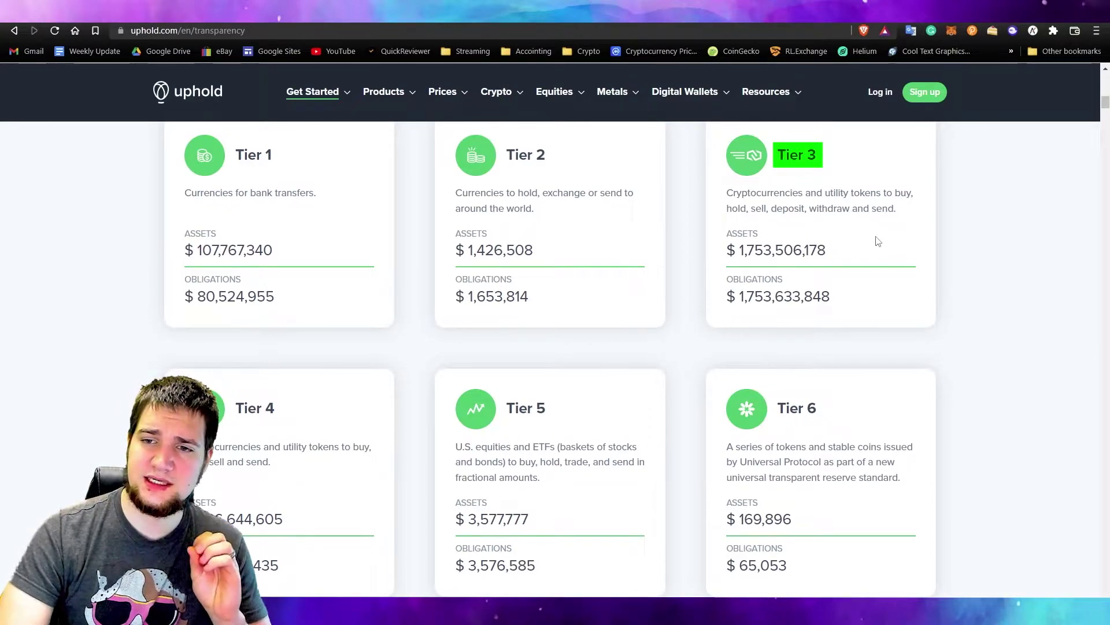
Read the Tier 3 description on Uphold's transparency page, highlighting the wording about depositing, withdrawing and sending
{"action": "left_click_drag", "start_coordinate": [772, 209], "coordinate": [905, 213]}
{"action": "left_click", "coordinate": [938, 219]}
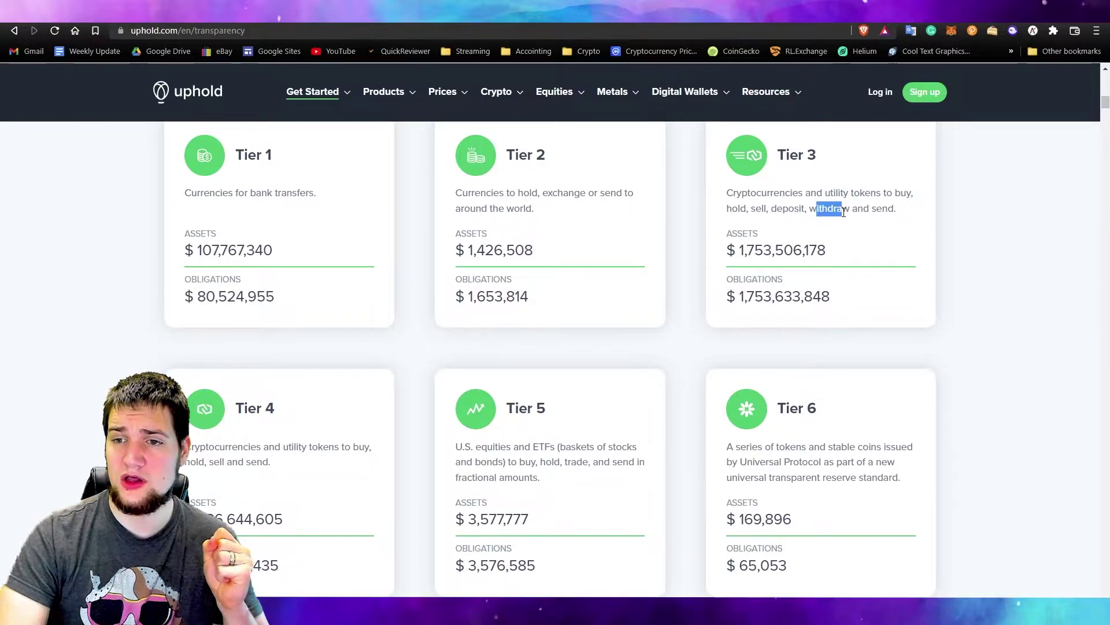
{"action": "left_click", "coordinate": [964, 235]}
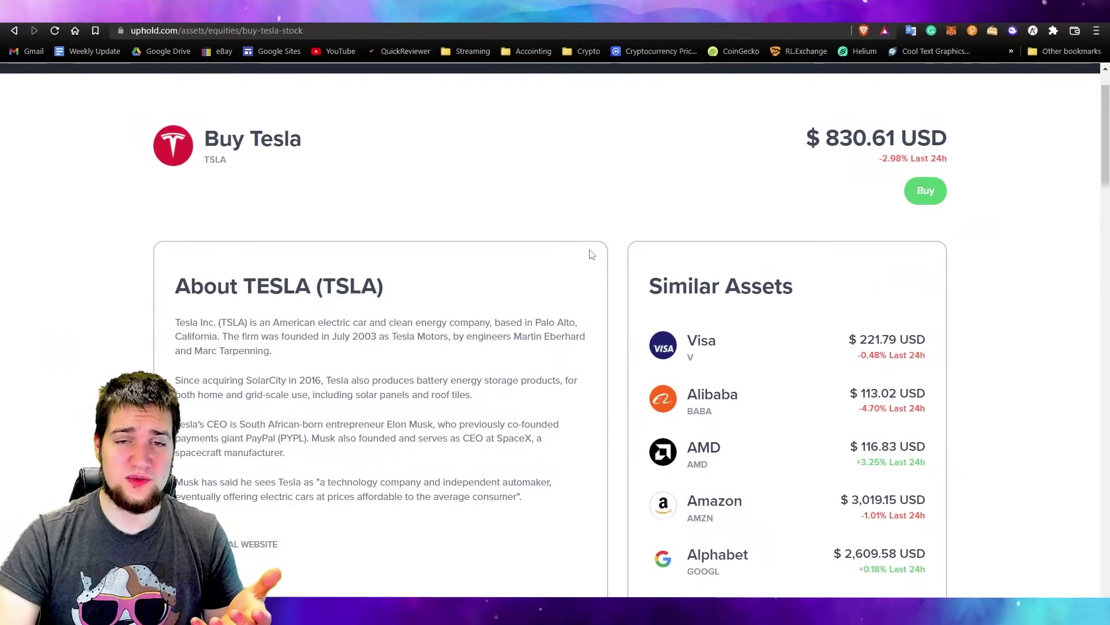
Read the company description and stock price section on Uphold's Tesla stock page
{"action": "scroll", "coordinate": [592, 255], "scroll_direction": "down", "scroll_amount": 2}
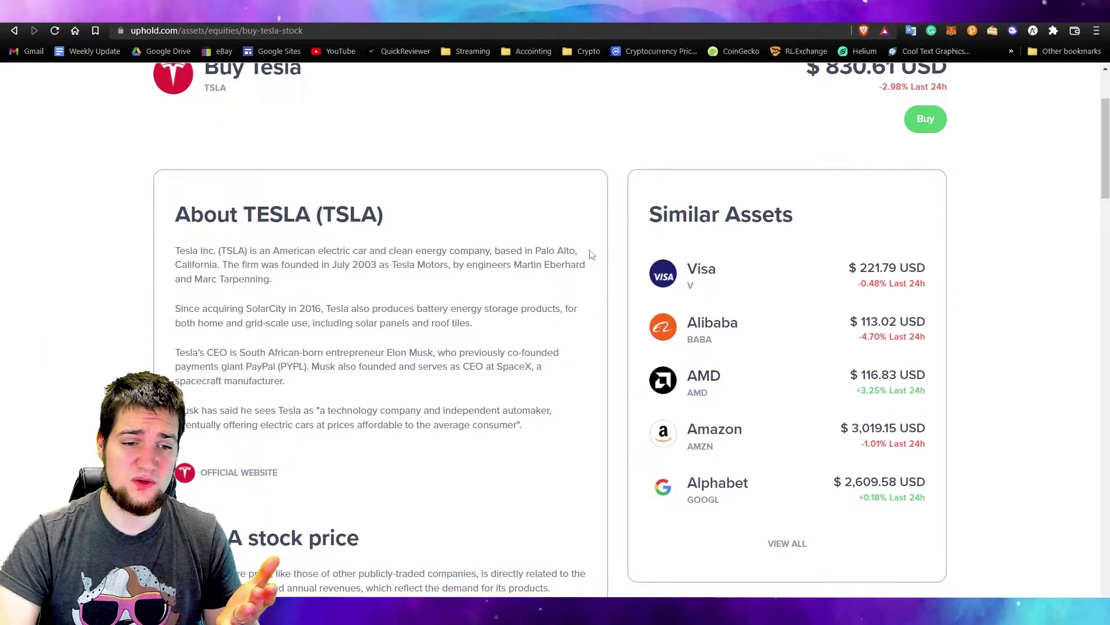
{"action": "scroll", "coordinate": [592, 254], "scroll_direction": "down", "scroll_amount": 2}
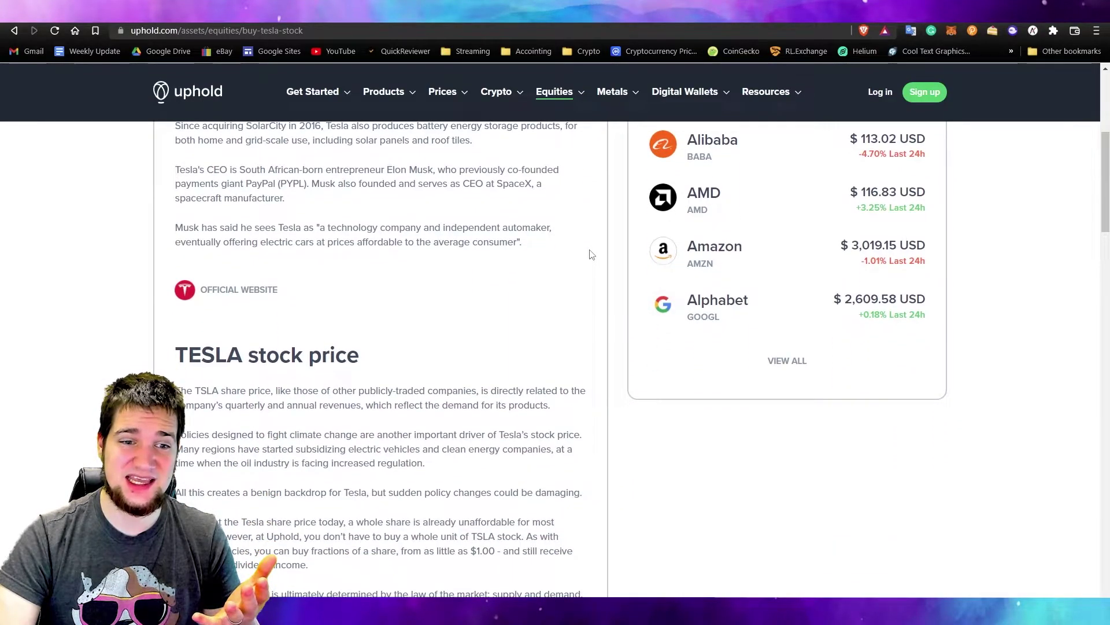
{"action": "scroll", "coordinate": [591, 255], "scroll_direction": "up", "scroll_amount": 4}
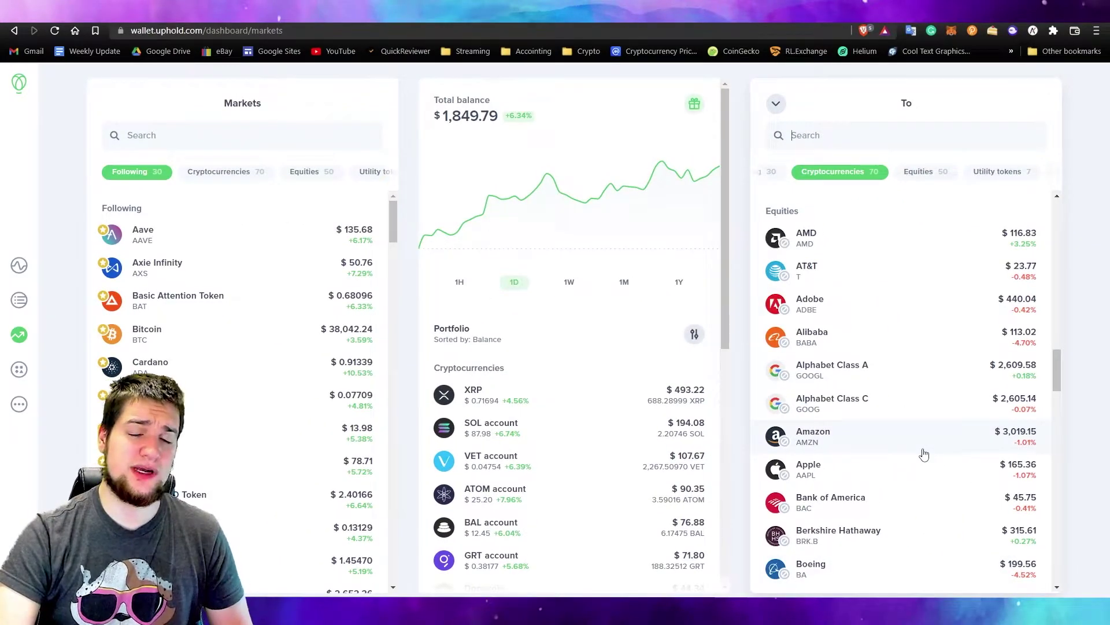
Browse the equities offered as destination assets for the wallet transaction
{"action": "scroll", "coordinate": [925, 454], "scroll_direction": "down", "scroll_amount": 5}
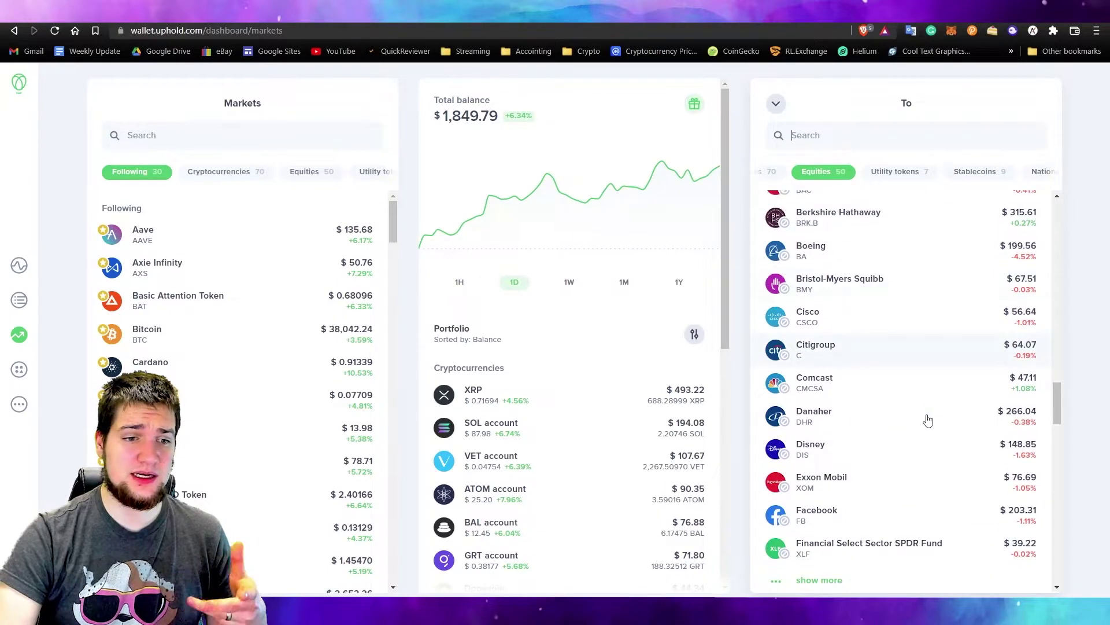
{"action": "scroll", "coordinate": [928, 420], "scroll_direction": "down", "scroll_amount": 1}
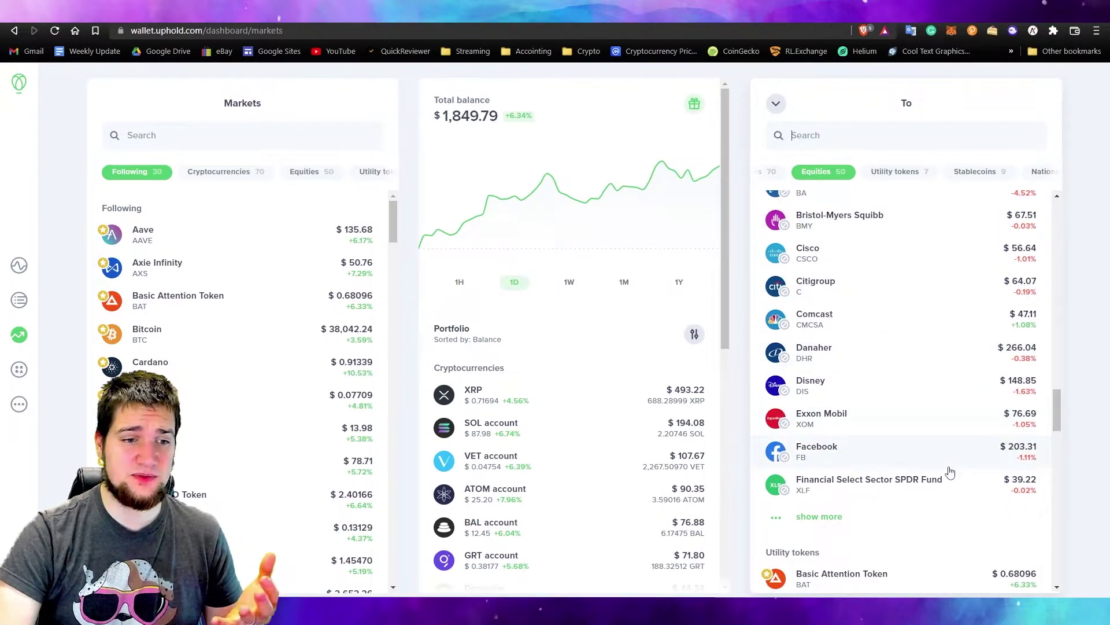